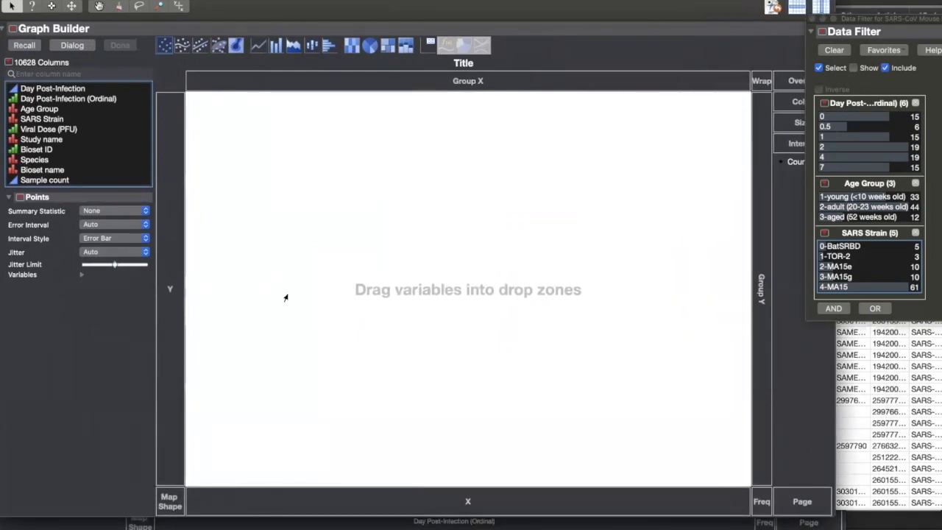
Plot the Ace2 column on the Y axis against Day Post-Infection on the X axis
click(72, 91)
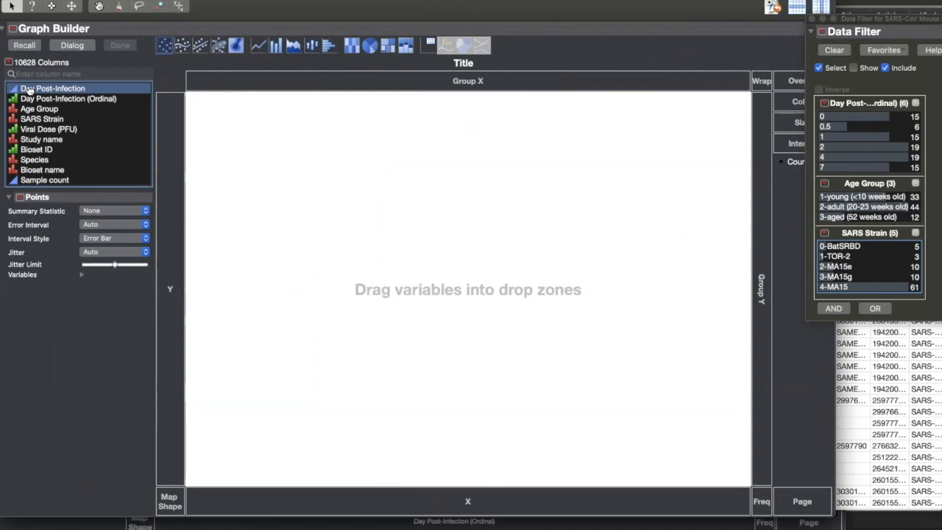
drag(30, 89, 474, 503)
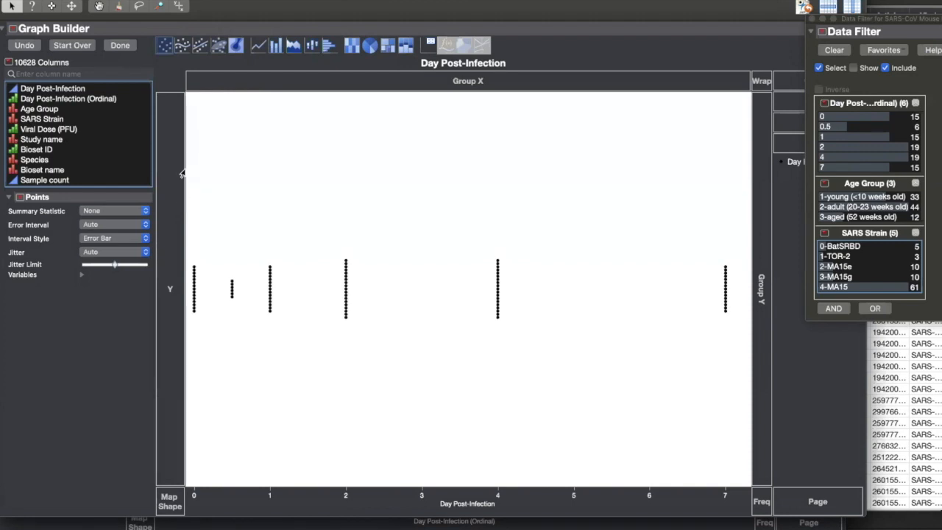
click(81, 76)
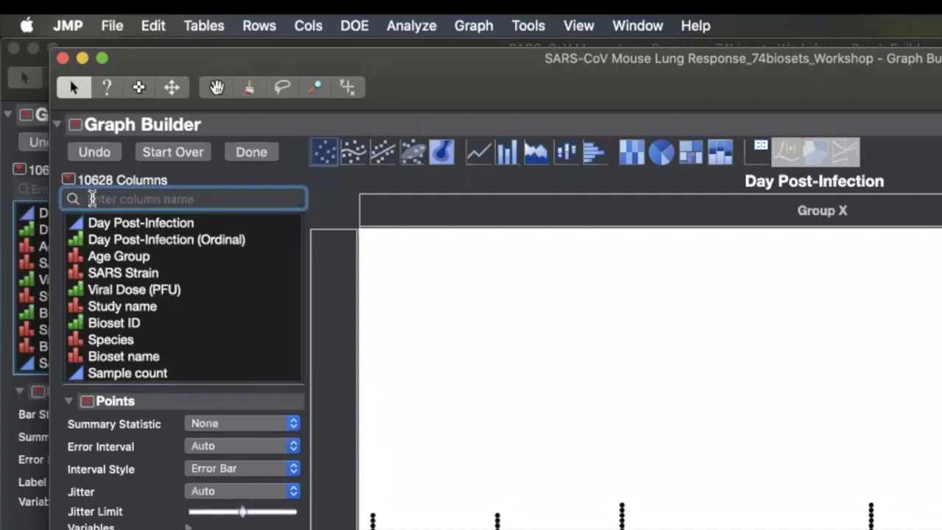
text(ac)
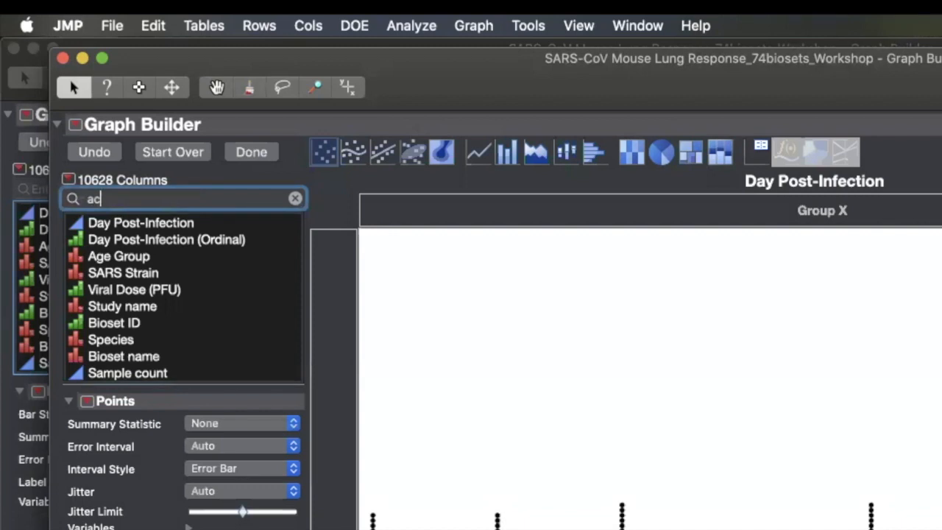
text(e2)
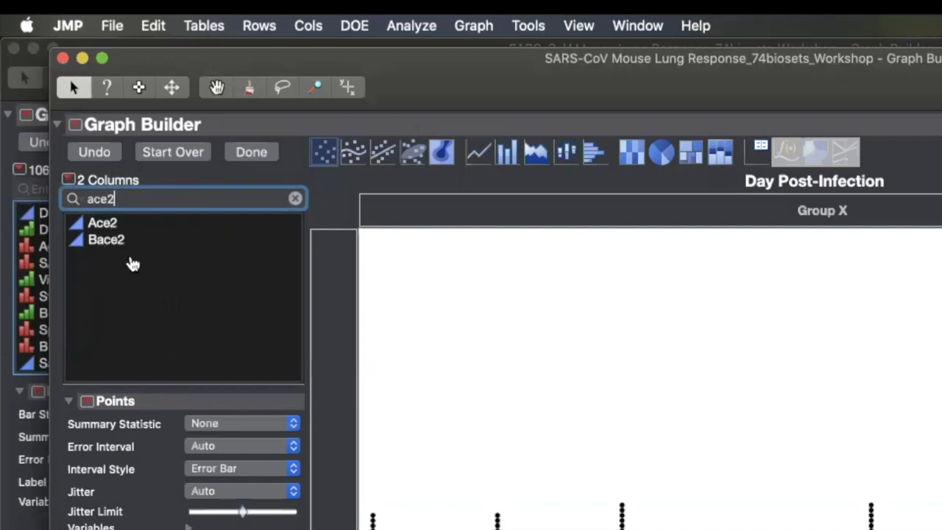
click(102, 229)
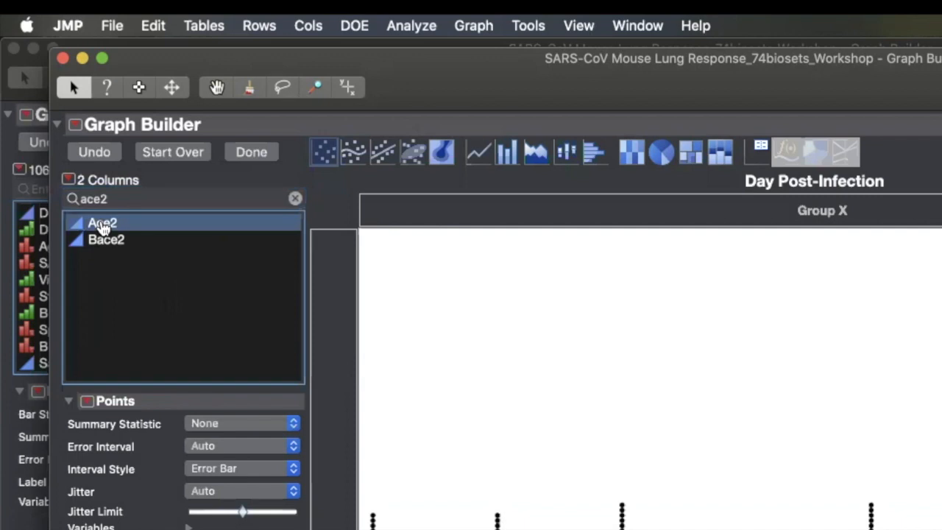
drag(103, 228, 343, 422)
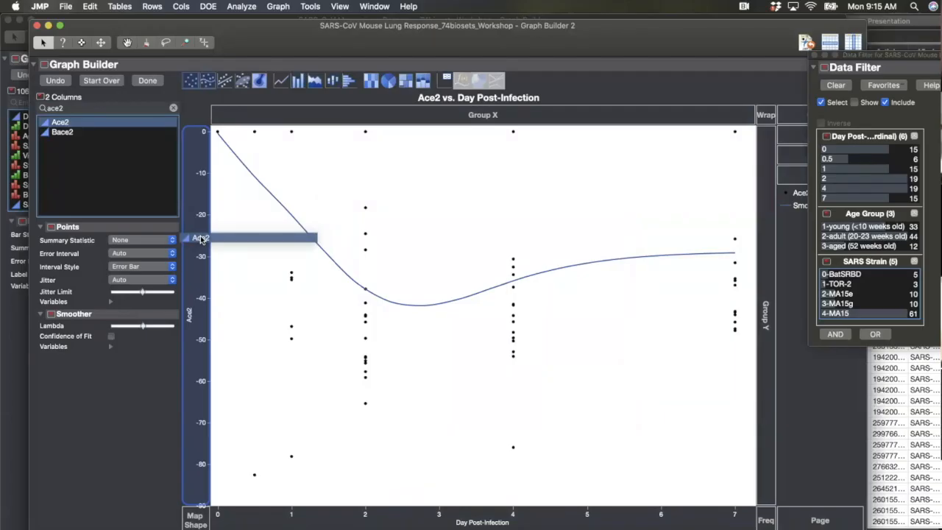
drag(200, 239, 200, 239)
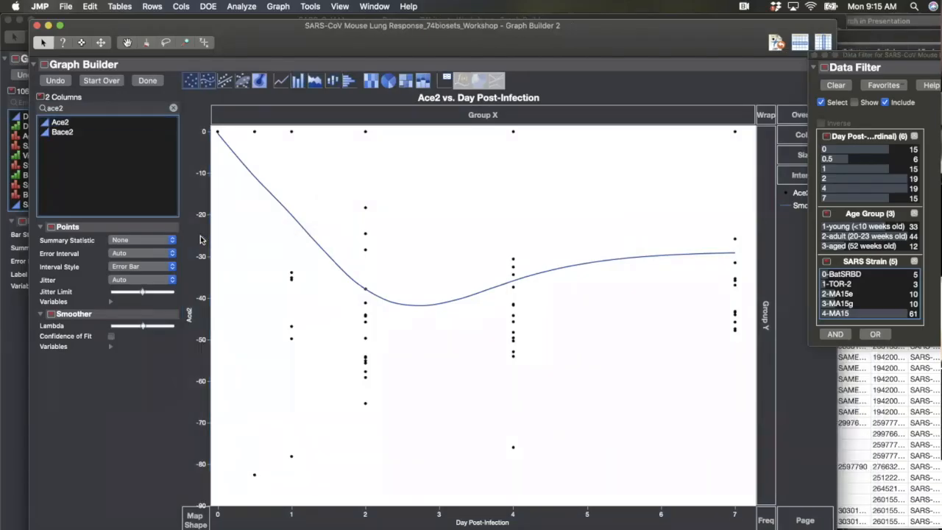
mouse_move(645, 41)
mouse_down()
mouse_move(617, 44)
mouse_move(642, 38)
mouse_up()
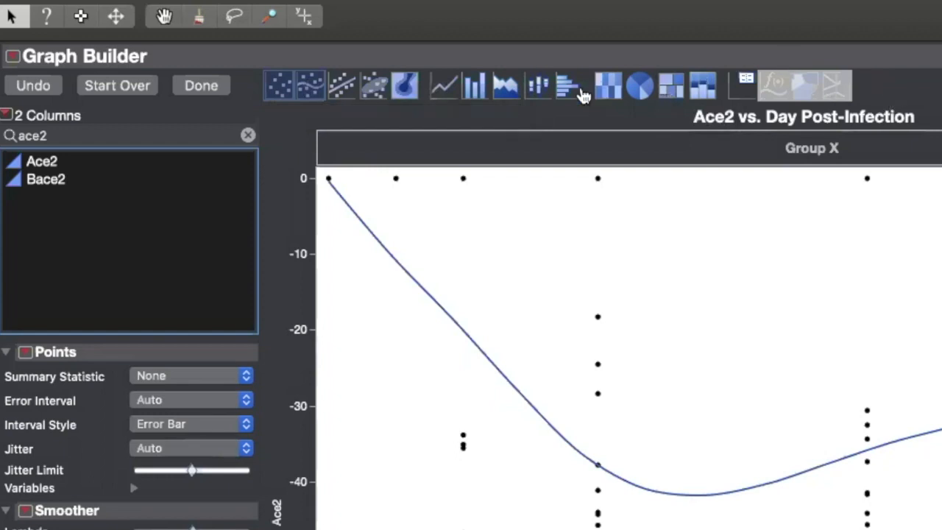
Change the graph to a line plot and add points with their summary statistic set to Mean
click(446, 88)
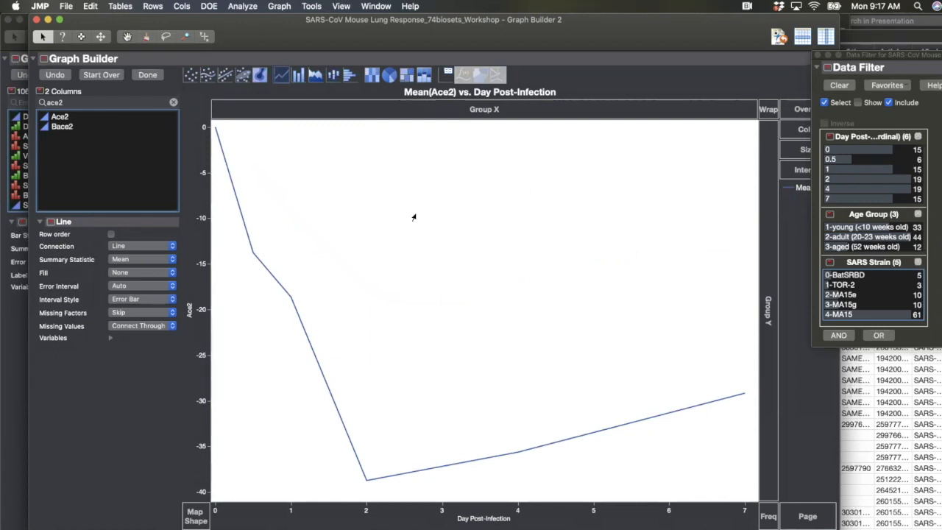
right_click(472, 196)
mouse_move(475, 196)
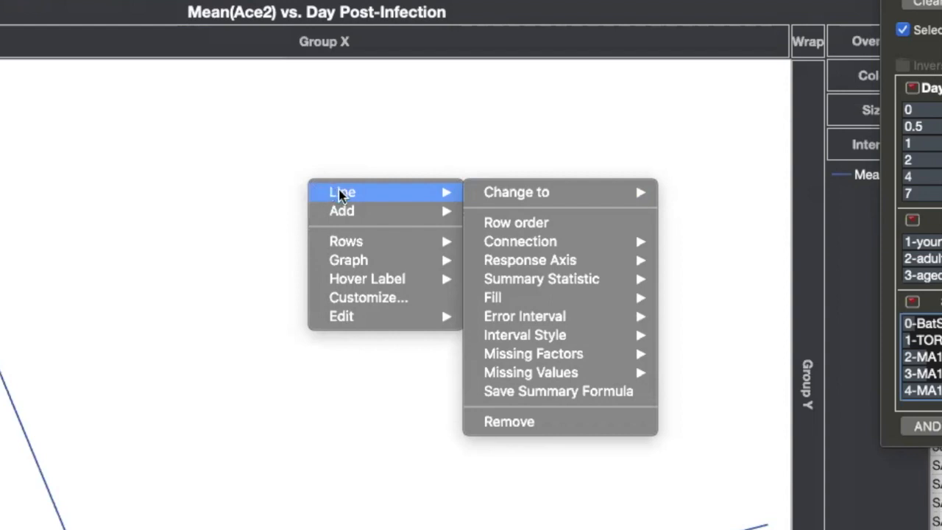
mouse_move(354, 212)
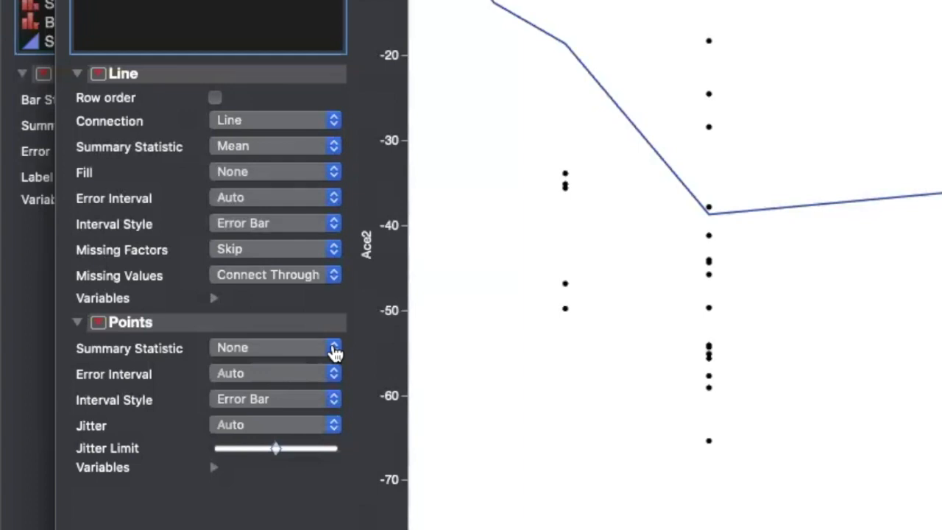
click(335, 352)
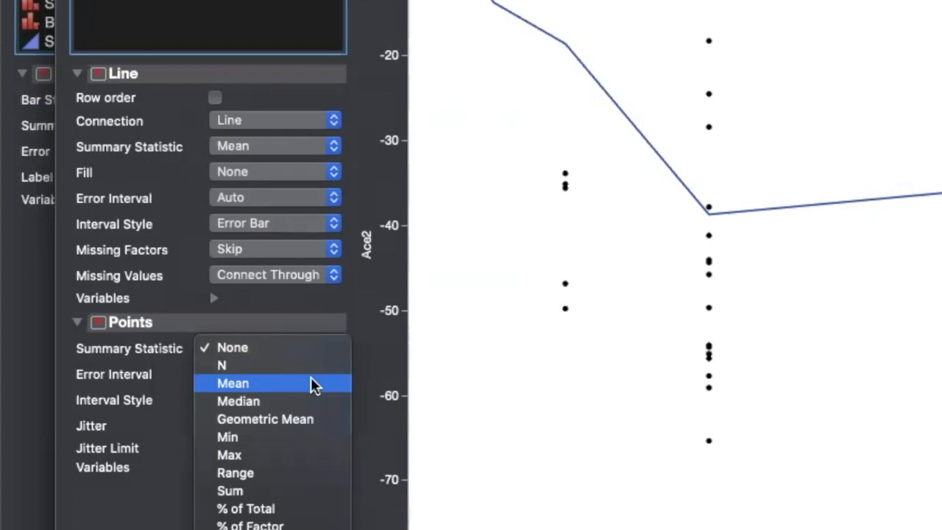
click(310, 380)
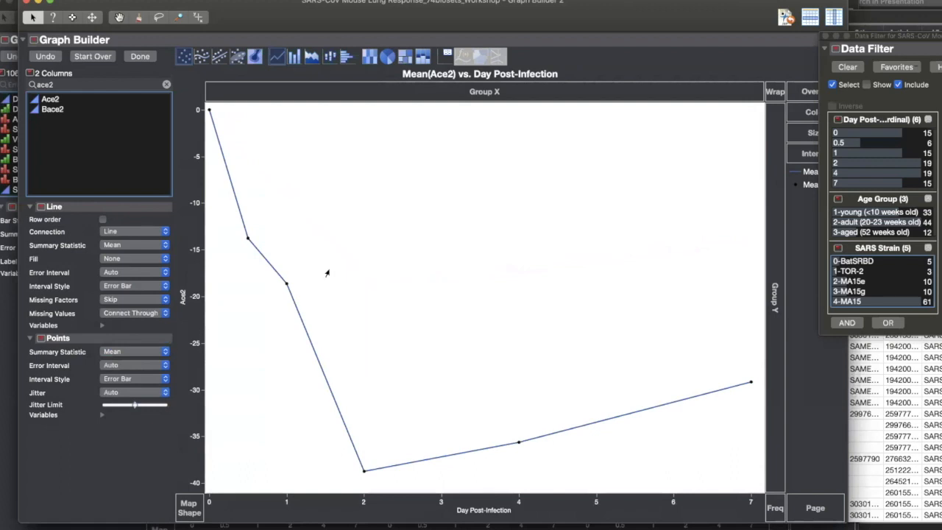
right_click(436, 210)
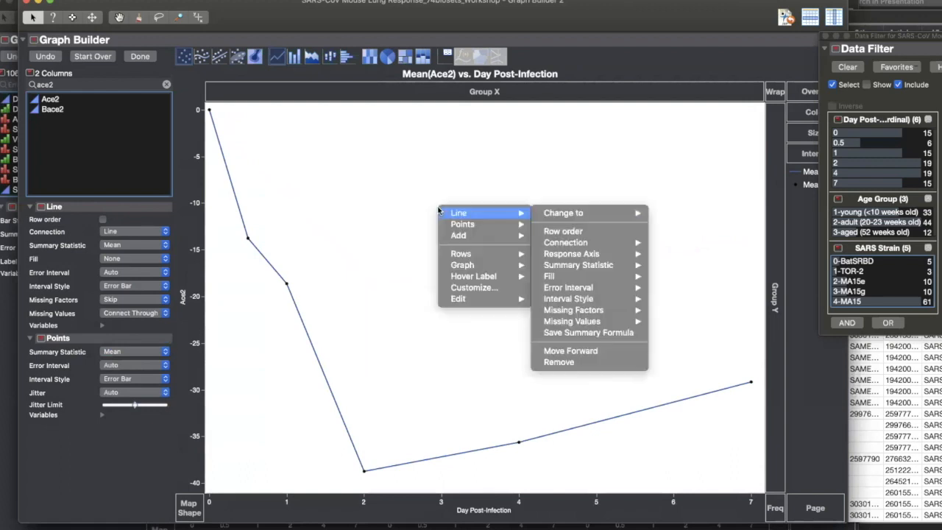
click(490, 145)
right_click(490, 145)
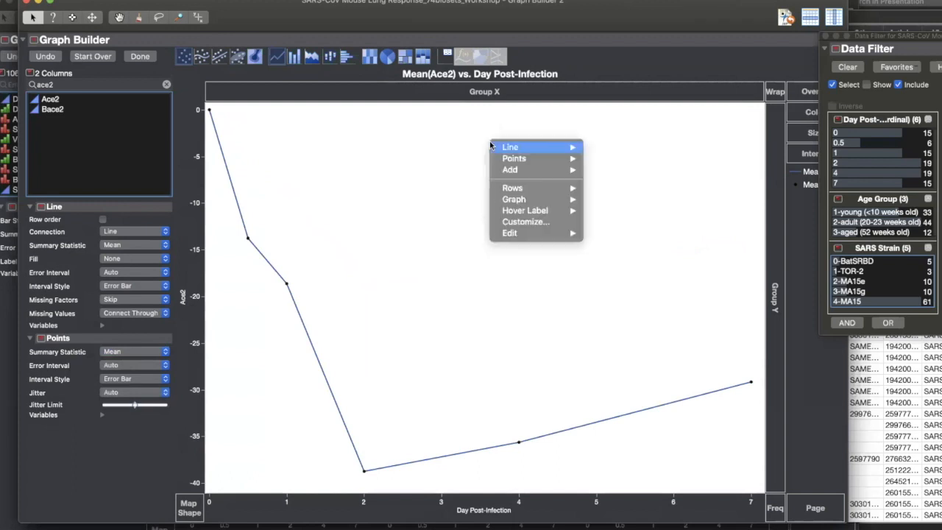
mouse_move(540, 170)
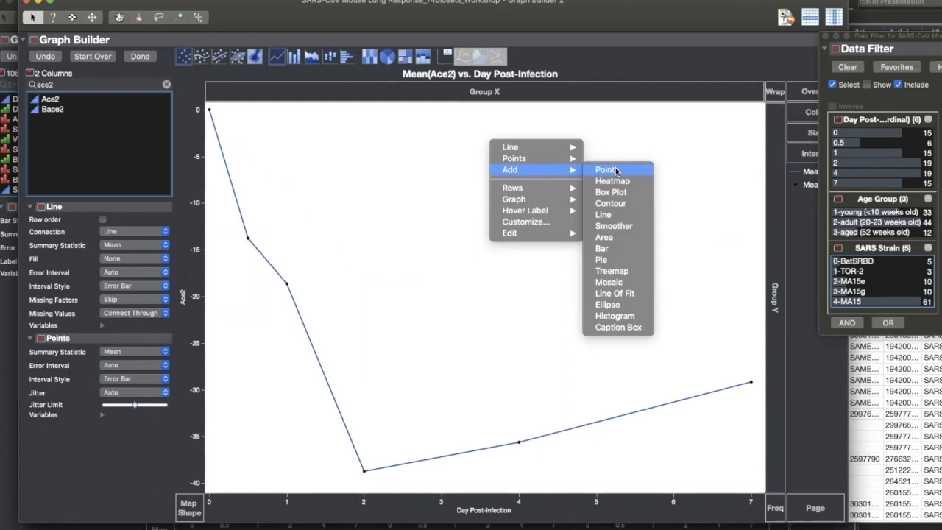
click(647, 130)
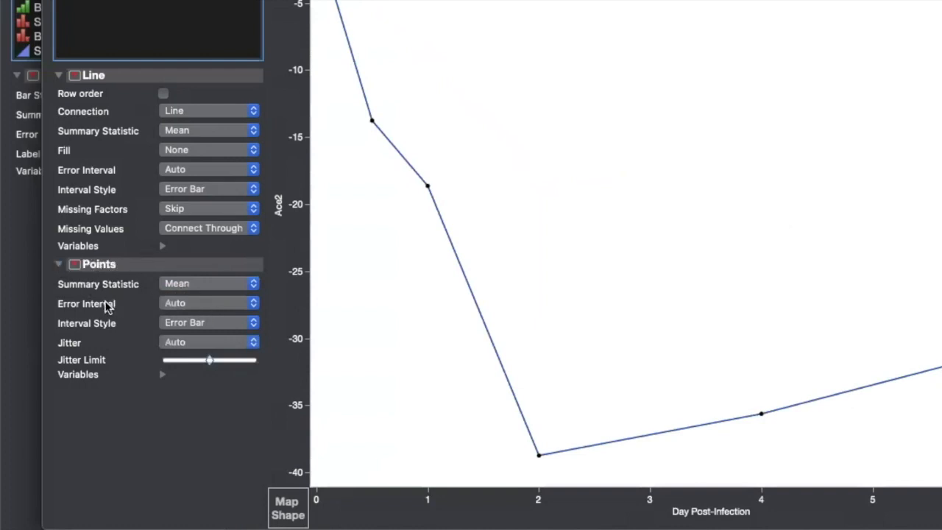
Set the error interval of the points to Standard Error
click(254, 305)
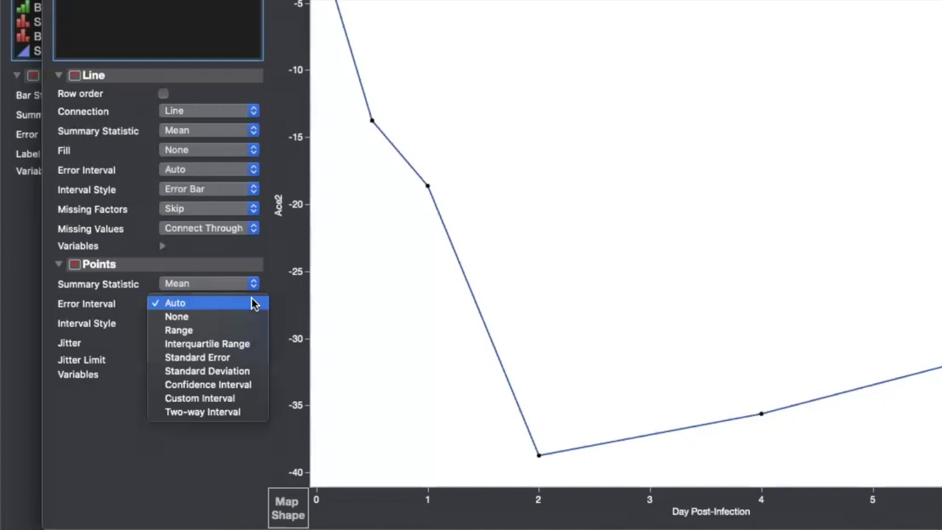
click(243, 359)
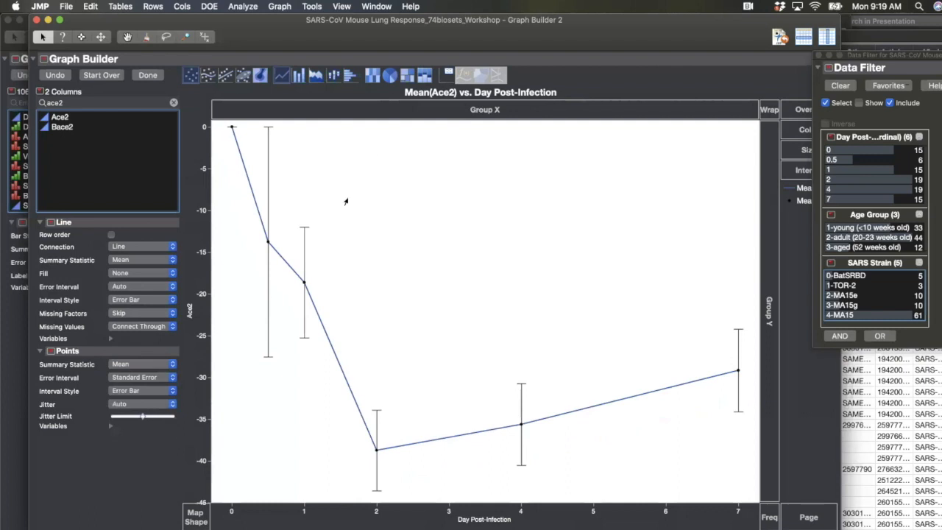
mouse_move(583, 30)
mouse_down()
mouse_move(556, 31)
mouse_move(567, 31)
mouse_up()
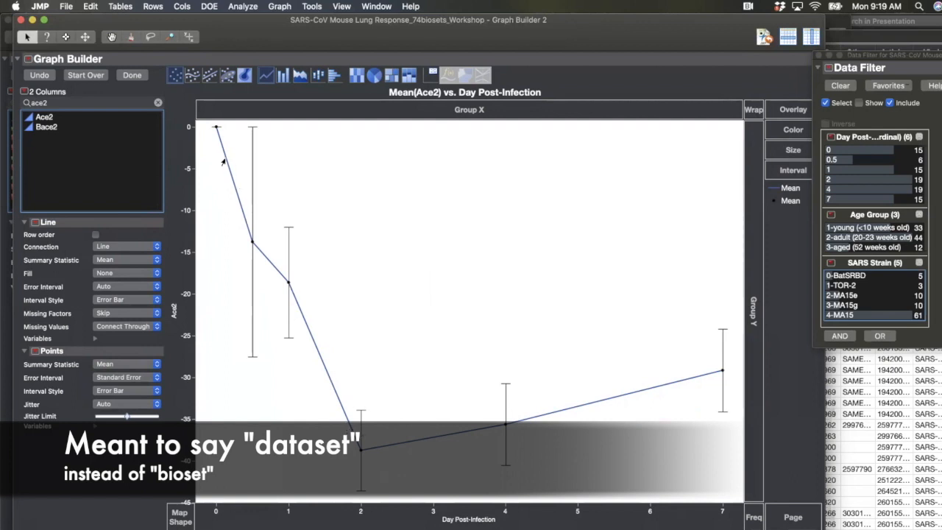
mouse_move(216, 129)
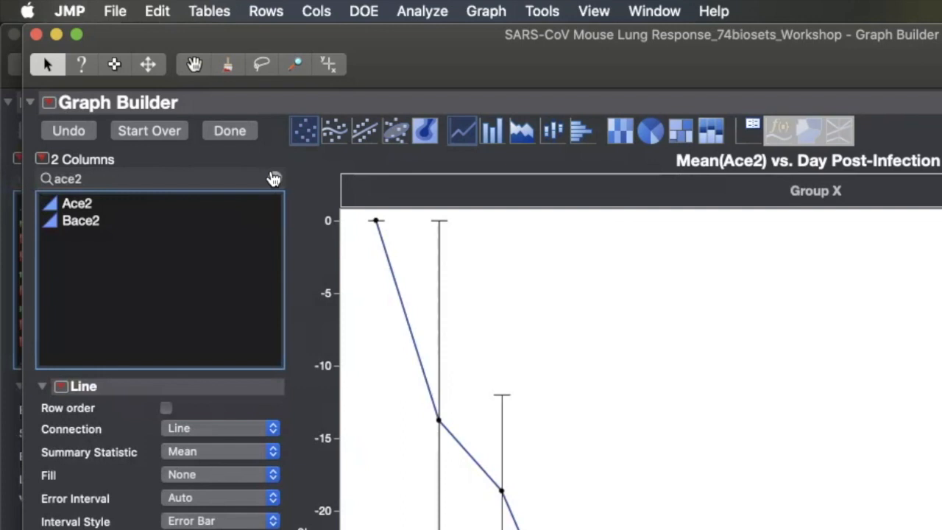
Clear the ace2 column search and overlay the graph by Age Group
click(276, 179)
click(276, 179)
click(277, 181)
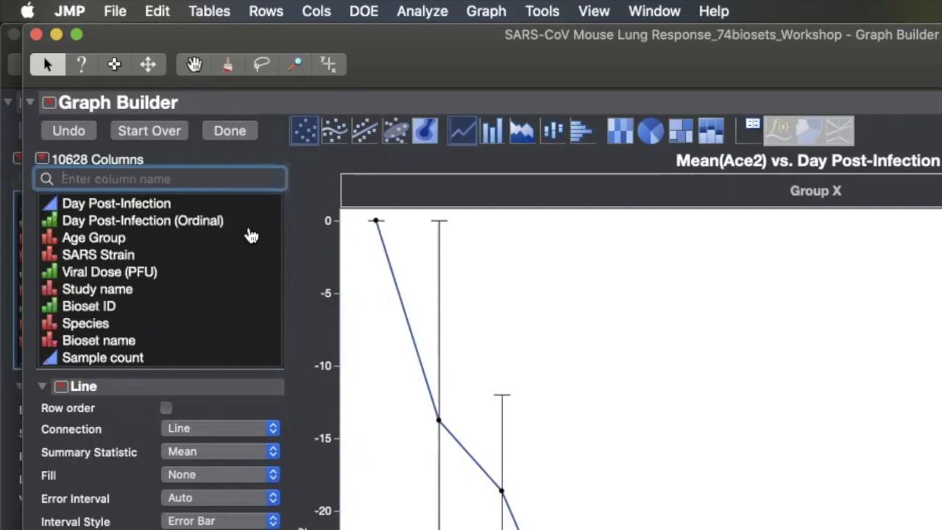
scroll(250, 242, down, 2)
scroll(250, 243, up, 2)
click(102, 243)
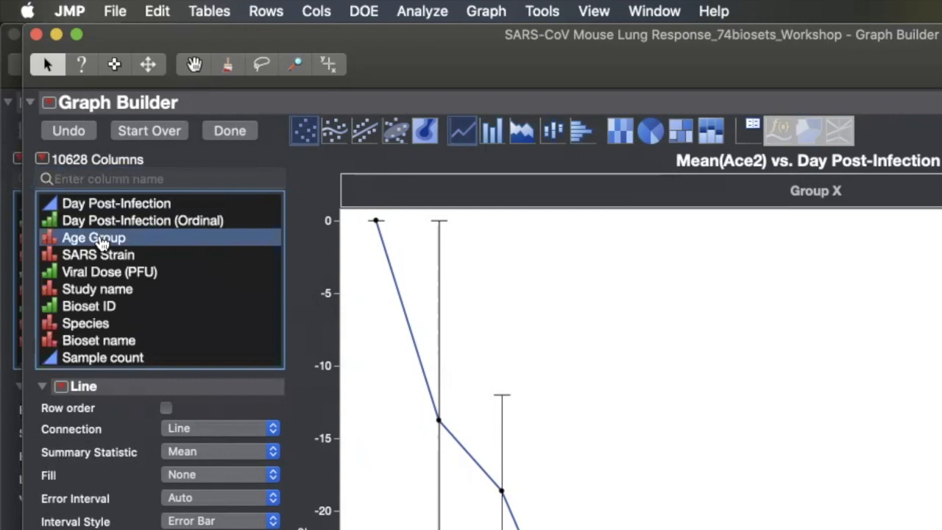
drag(102, 243, 783, 108)
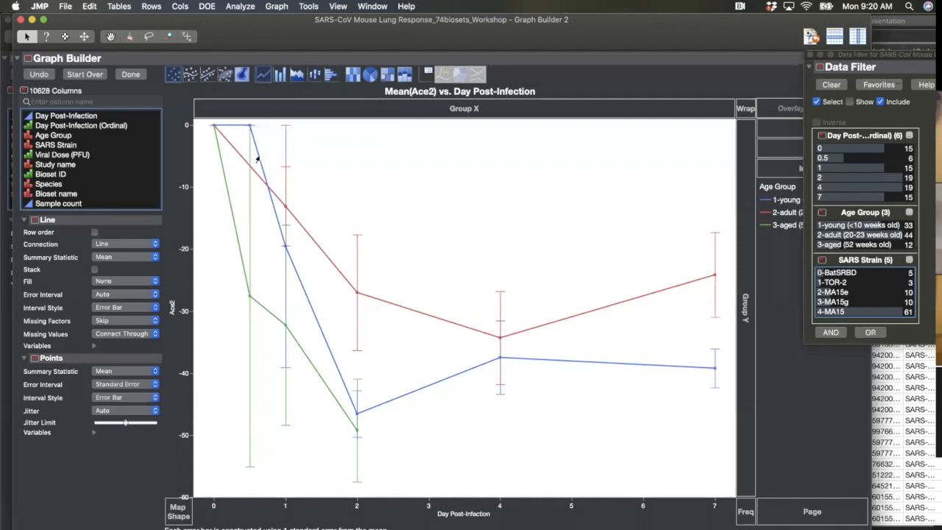
mouse_move(248, 130)
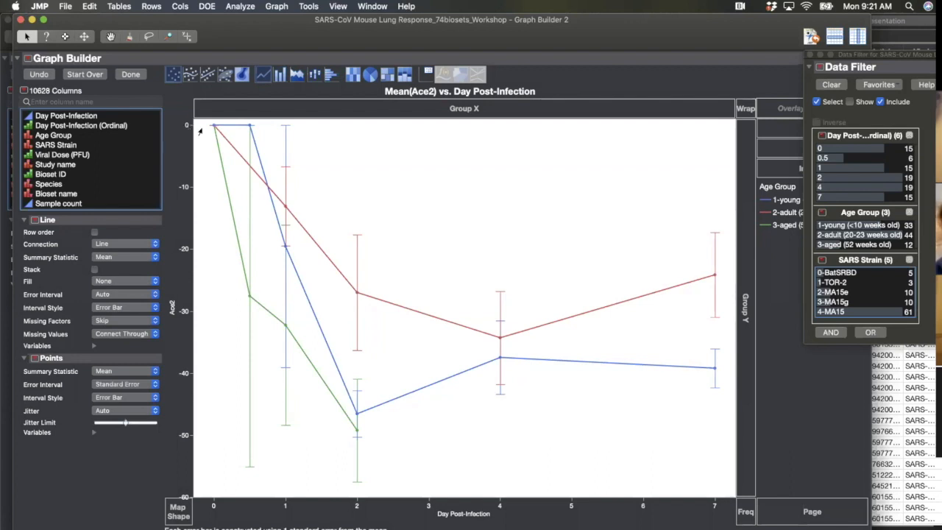
mouse_move(212, 128)
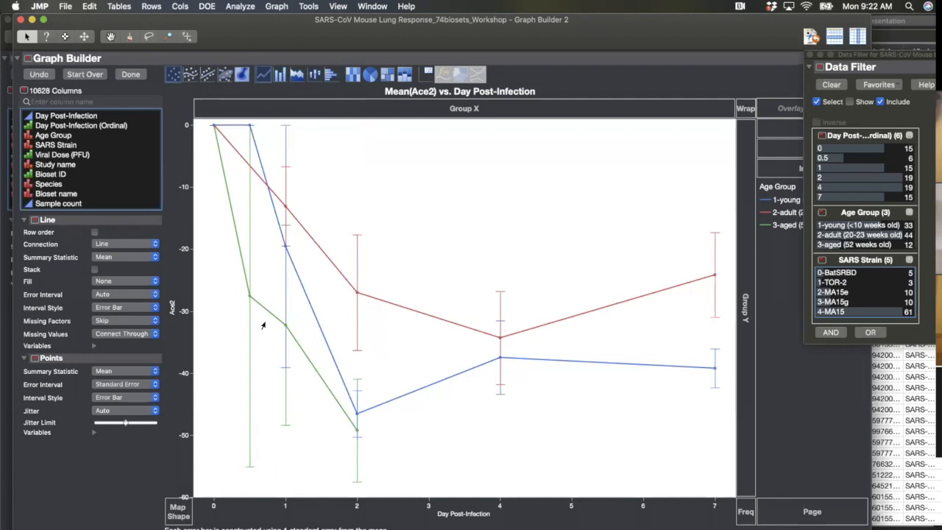
mouse_move(248, 300)
mouse_move(277, 225)
mouse_move(356, 296)
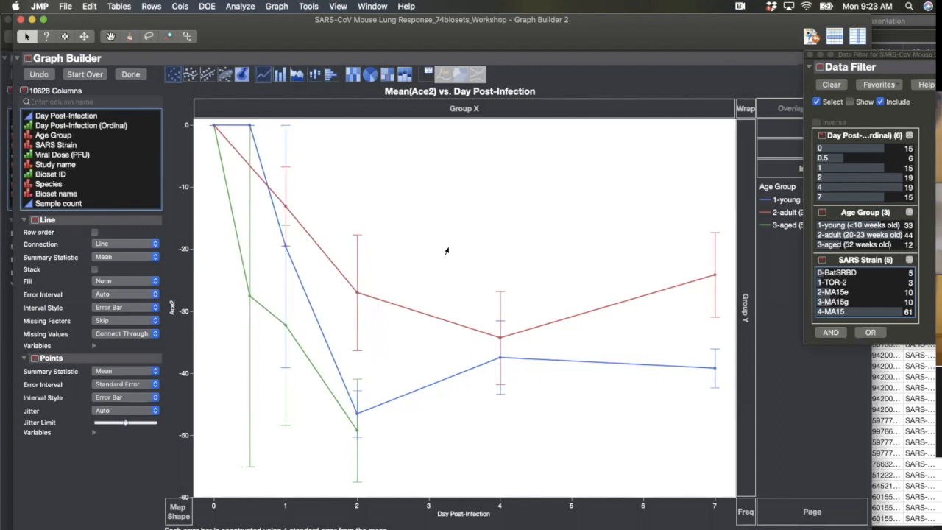
Bring the SARS-CoV mouse lung response data table to the front and open Tabulate for it
drag(646, 30, 583, 69)
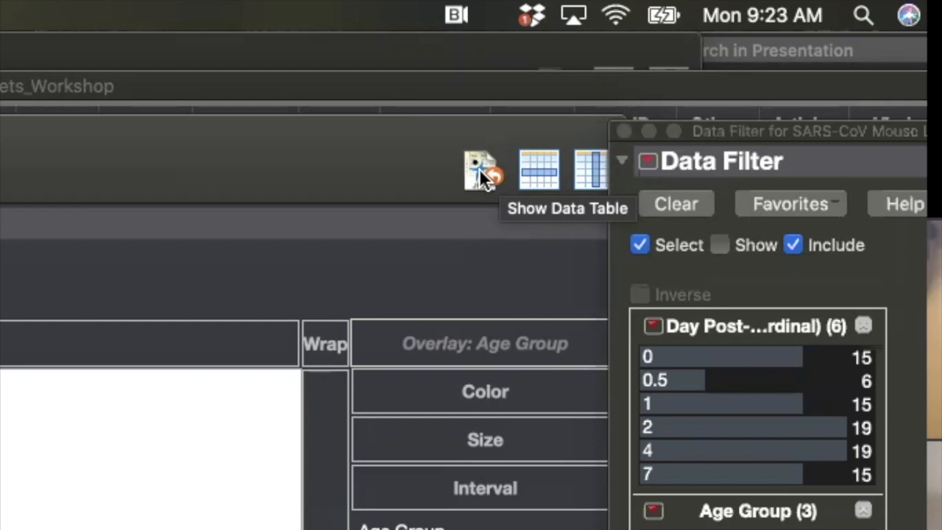
click(479, 169)
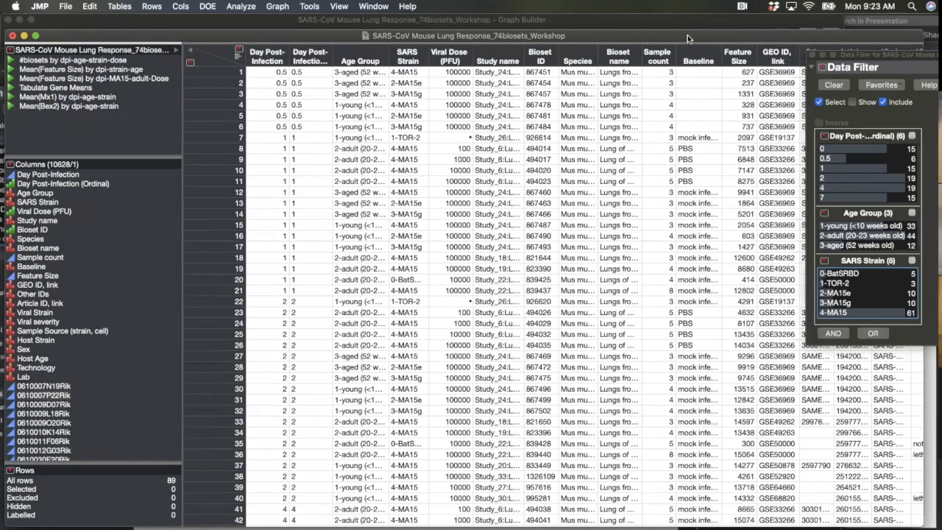
drag(687, 35, 684, 33)
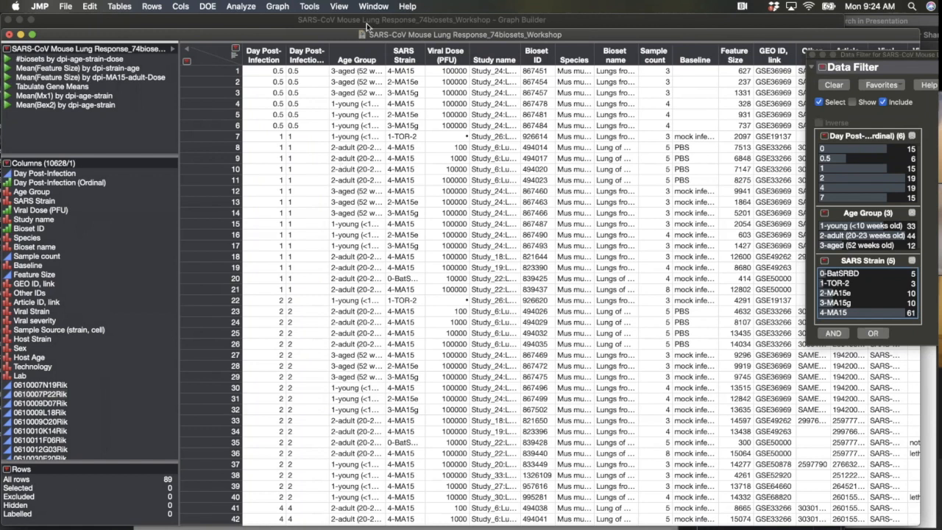
drag(351, 36, 350, 34)
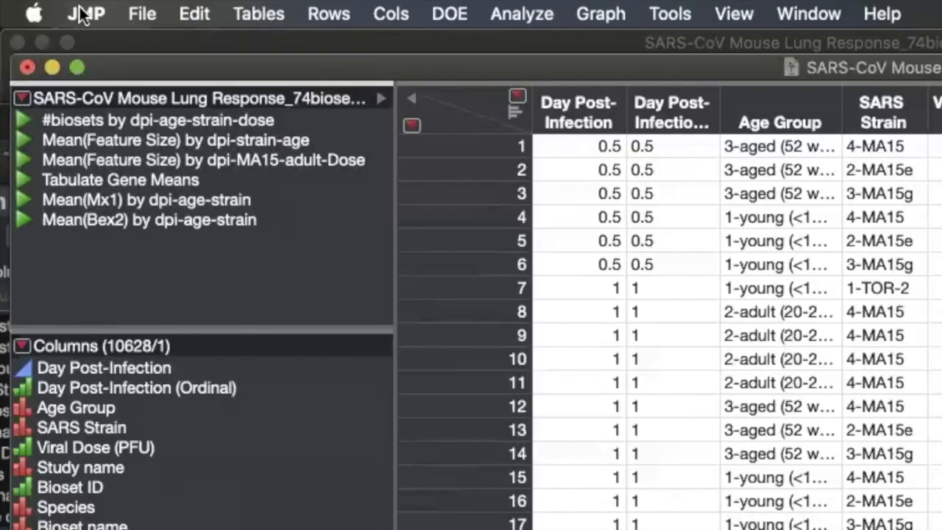
click(523, 18)
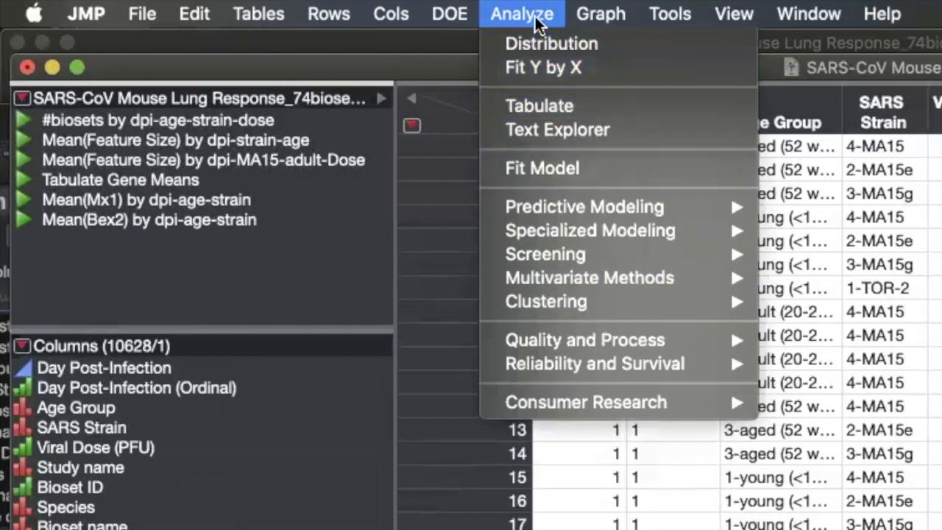
click(578, 105)
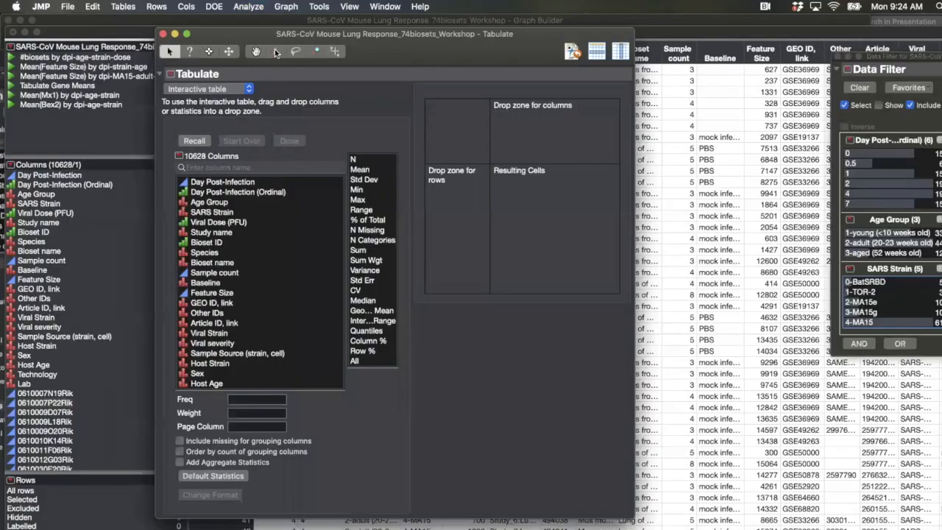
drag(442, 38, 448, 38)
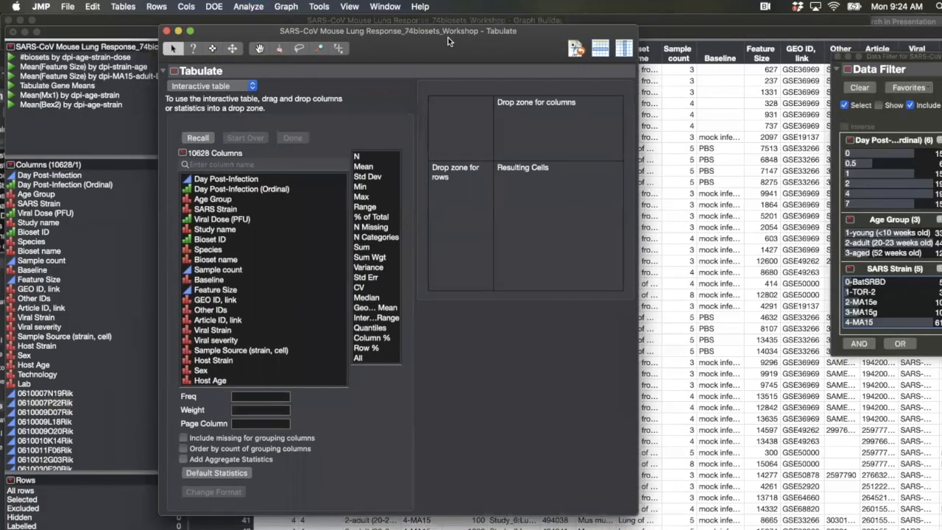
Enlarge the Tabulate window and add the Mean statistic as the column of the table
drag(651, 515, 738, 529)
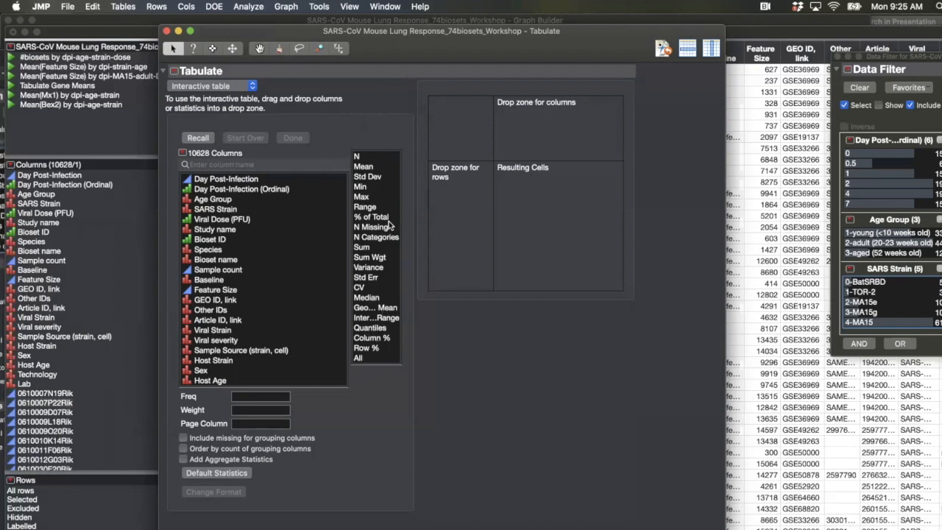
click(369, 168)
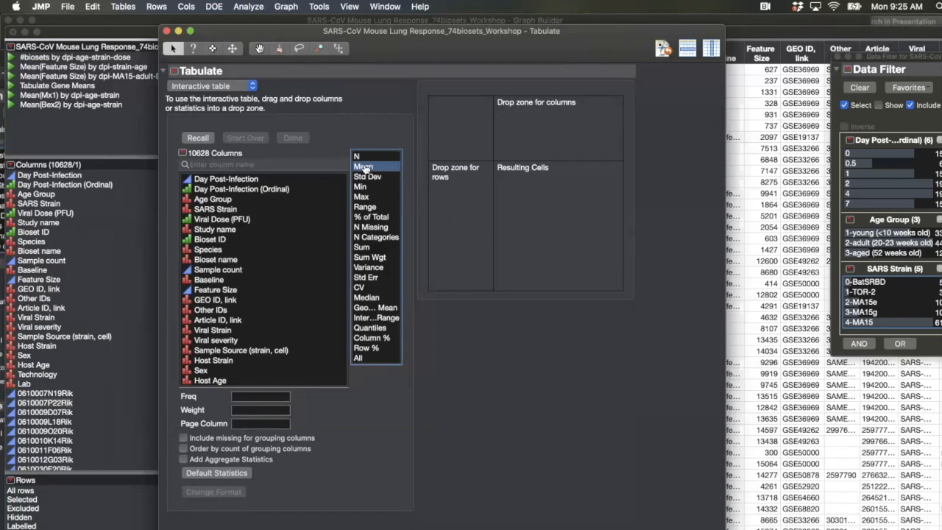
drag(366, 168, 523, 147)
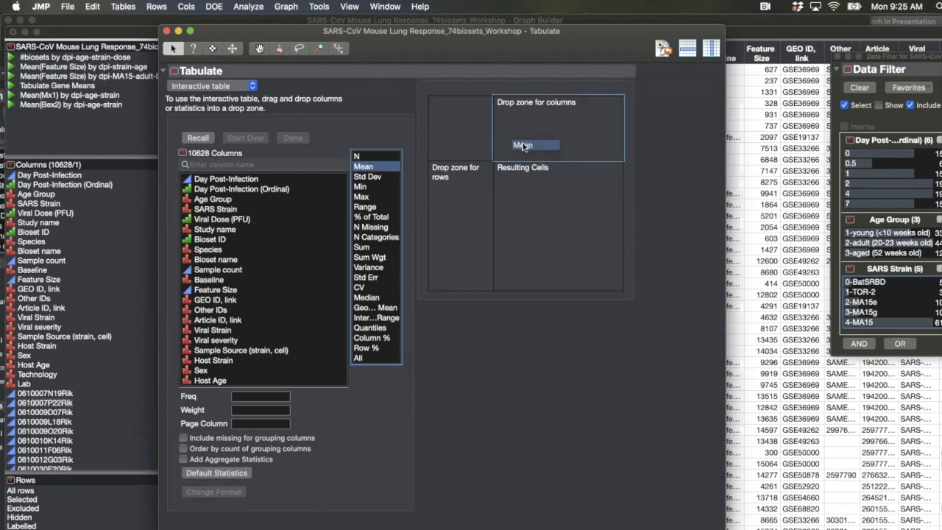
drag(524, 147, 523, 148)
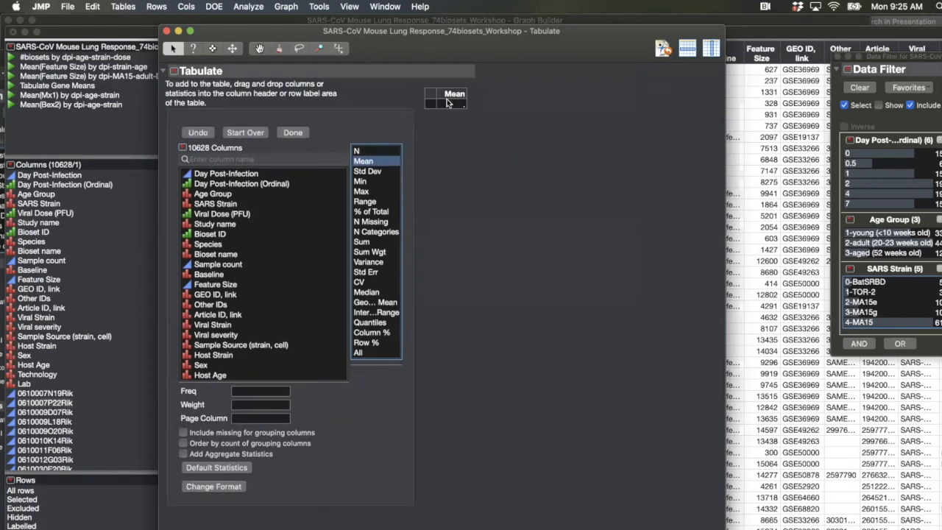
Select all gene columns from 0610007N19Rik through Zzz3 in Tabulate's column list
scroll(316, 259, down, 5)
scroll(317, 258, up, 5)
scroll(313, 260, down, 3)
scroll(313, 260, down, 4)
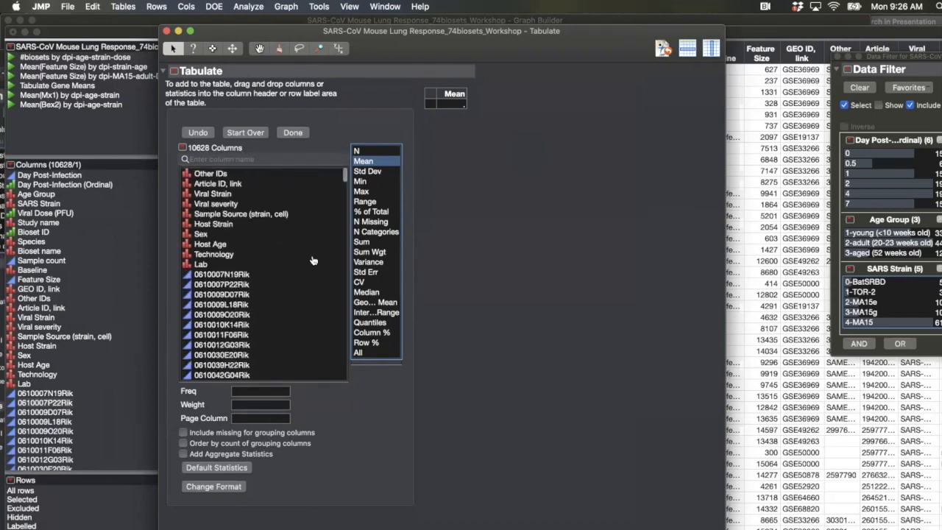
scroll(313, 260, down, 1)
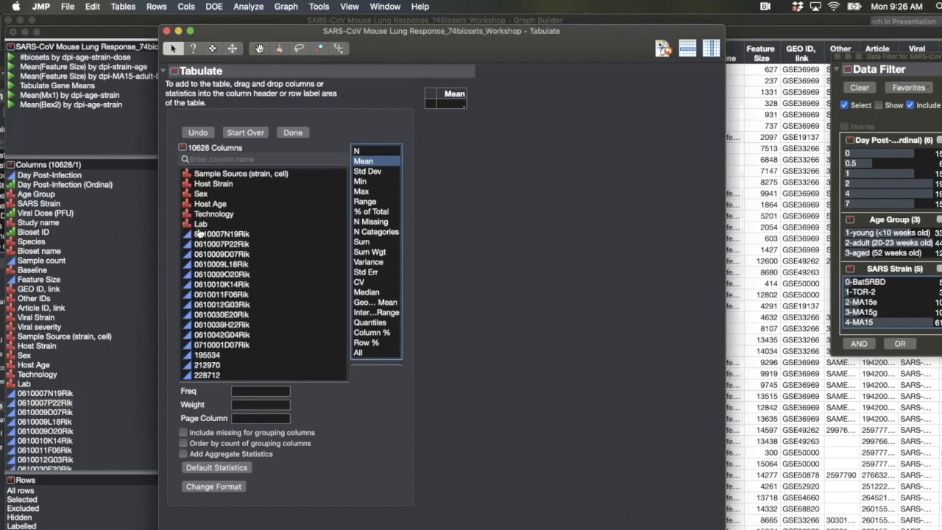
click(237, 234)
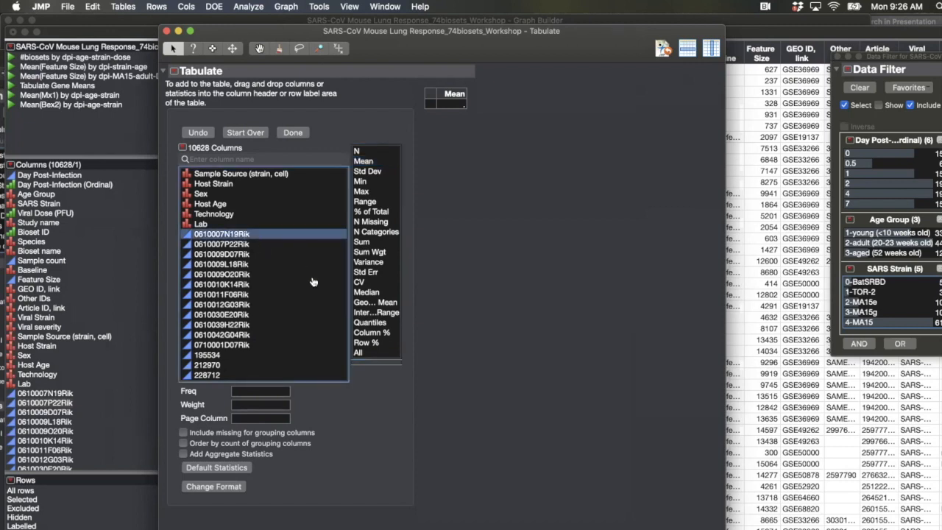
scroll(313, 282, down, 5)
scroll(313, 282, up, 10)
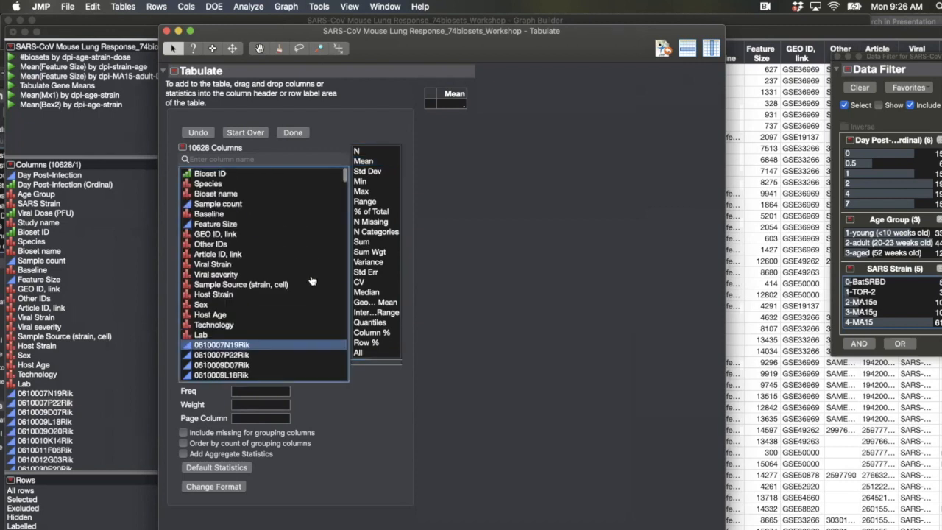
scroll(312, 280, down, 5)
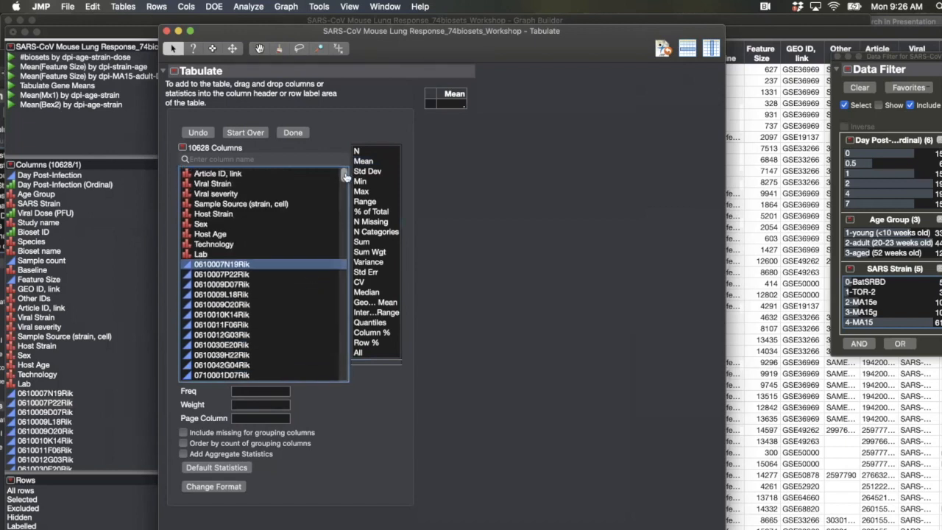
drag(345, 176, 345, 381)
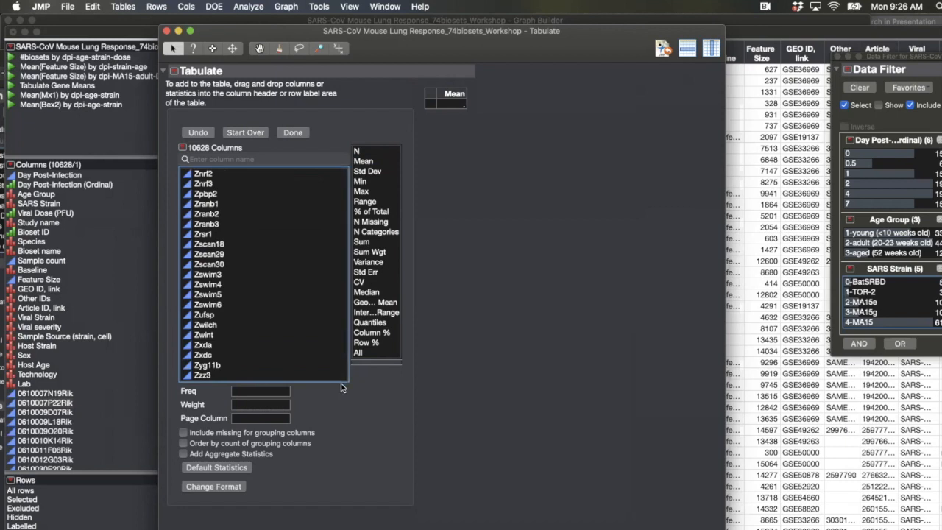
shift+click(206, 376)
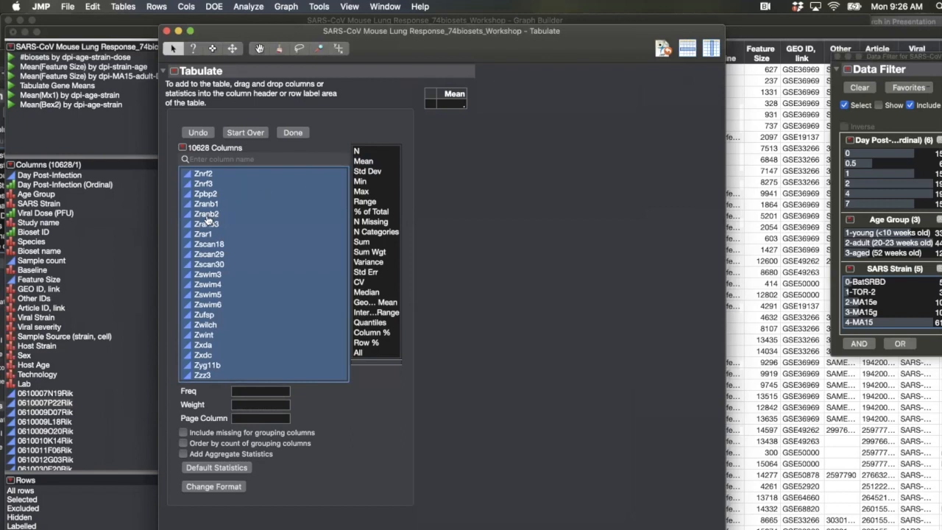
Place the selected gene columns as rows of the Mean table, then undo and repeat the placement
drag(209, 219, 433, 104)
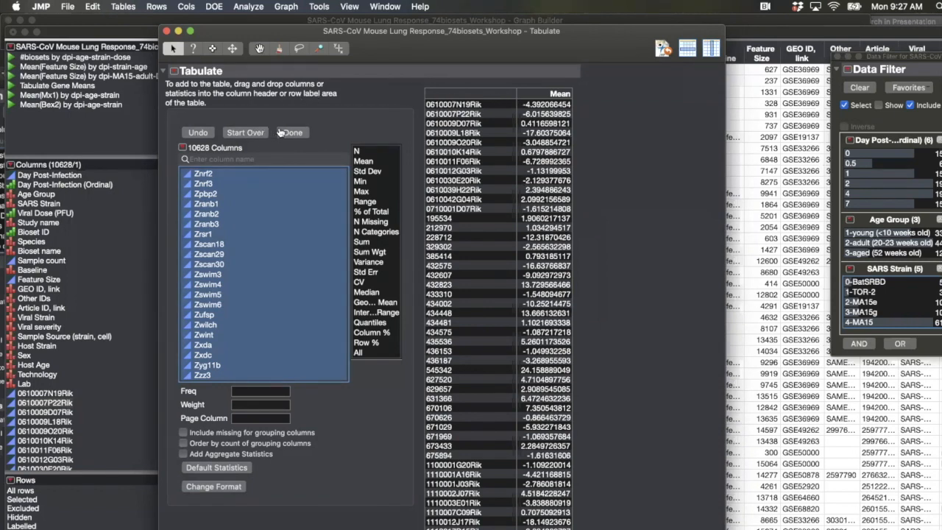
click(204, 133)
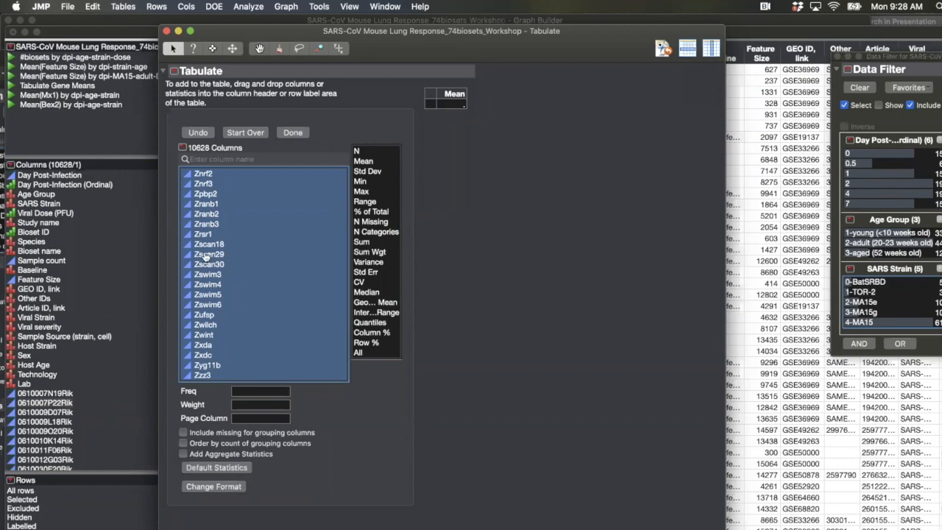
drag(284, 247, 422, 104)
drag(433, 105, 432, 105)
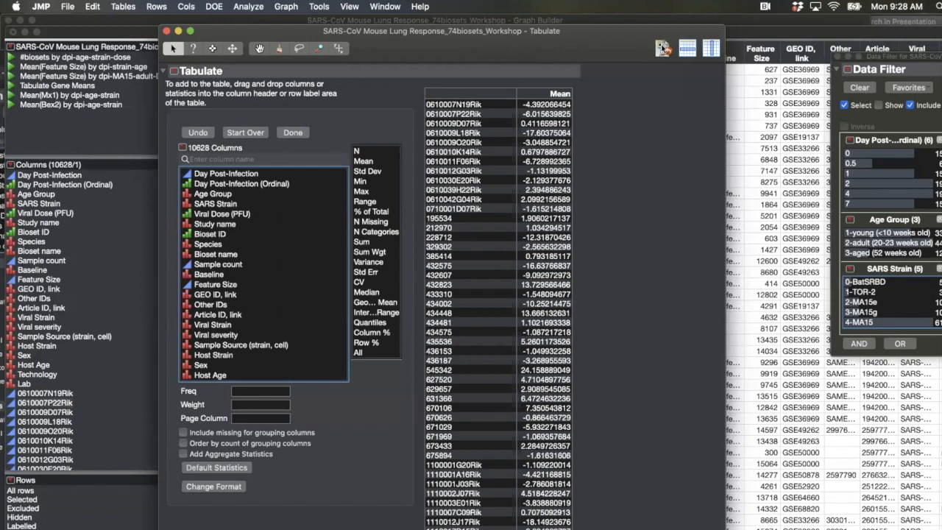
Bring the mouse lung response data table to the front and run its saved Tabulate Gene Means script
click(128, 109)
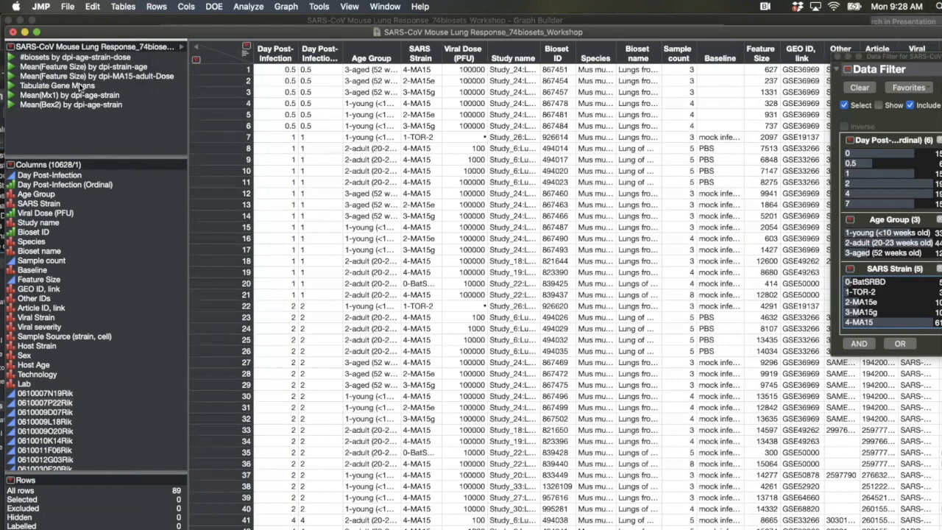
click(11, 86)
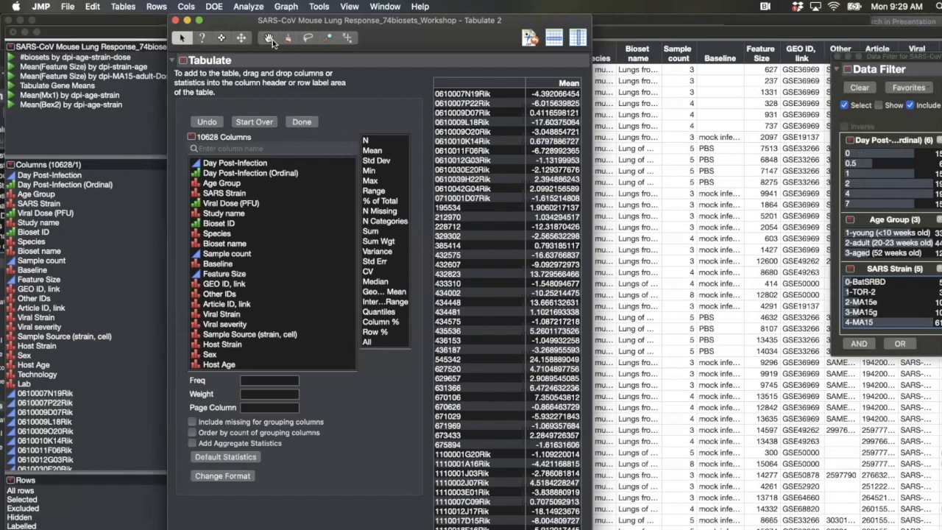
Filter the data to Day Post-Infection (Ordinal) values 0.5, 1, 2, 4 and 7, leaving out day 0
click(156, 8)
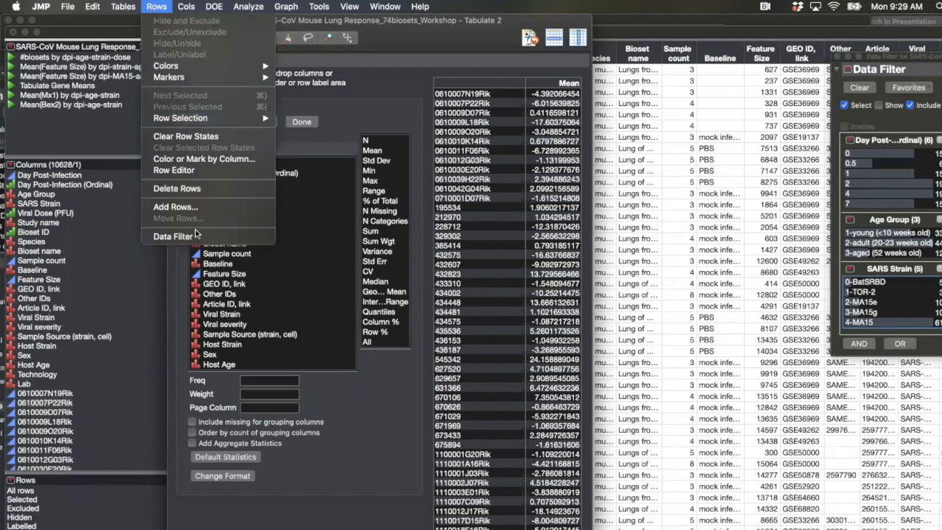
click(940, 175)
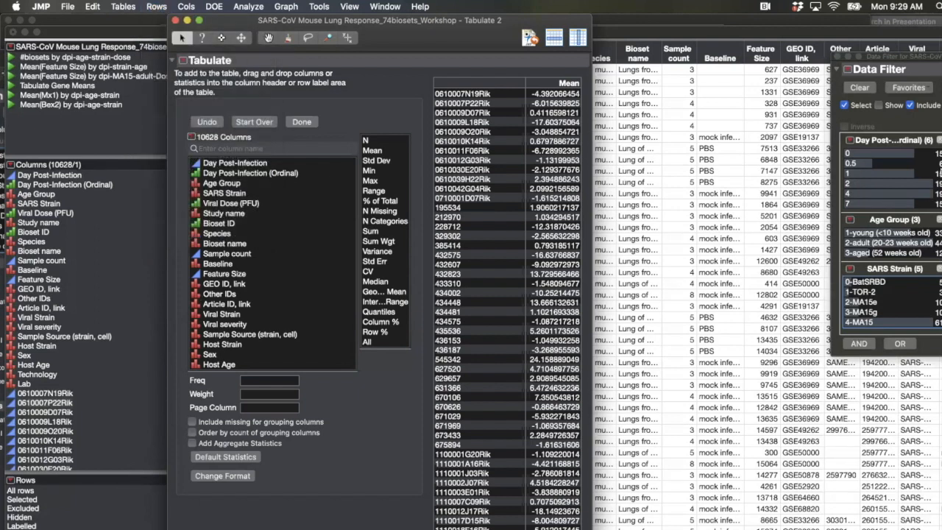
click(863, 164)
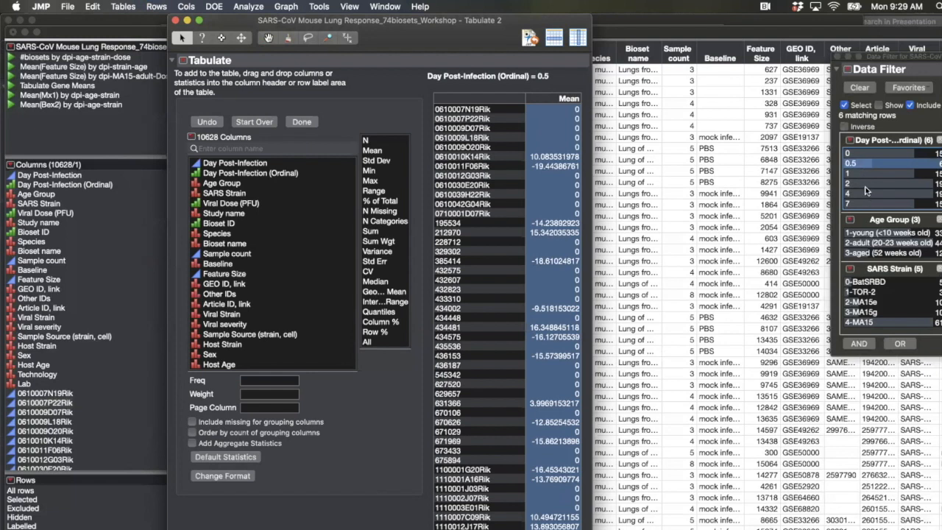
shift+click(864, 183)
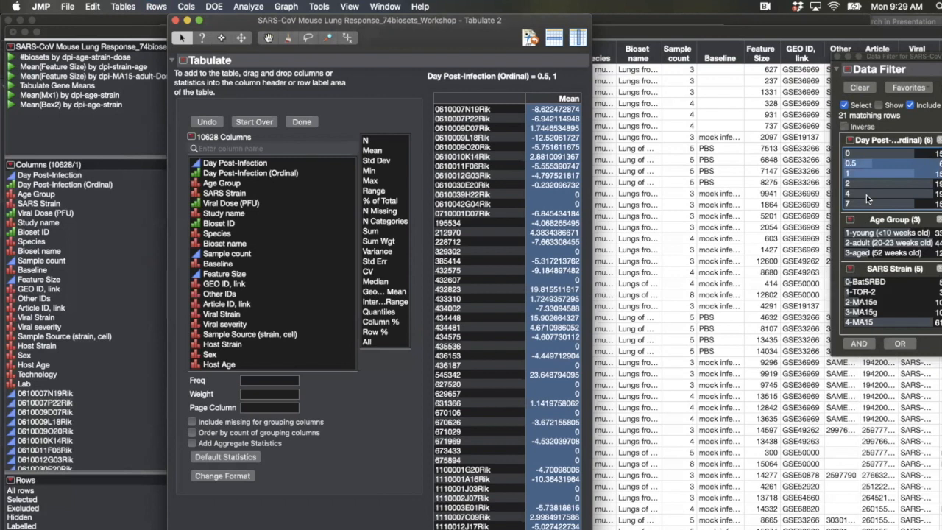
shift+click(867, 193)
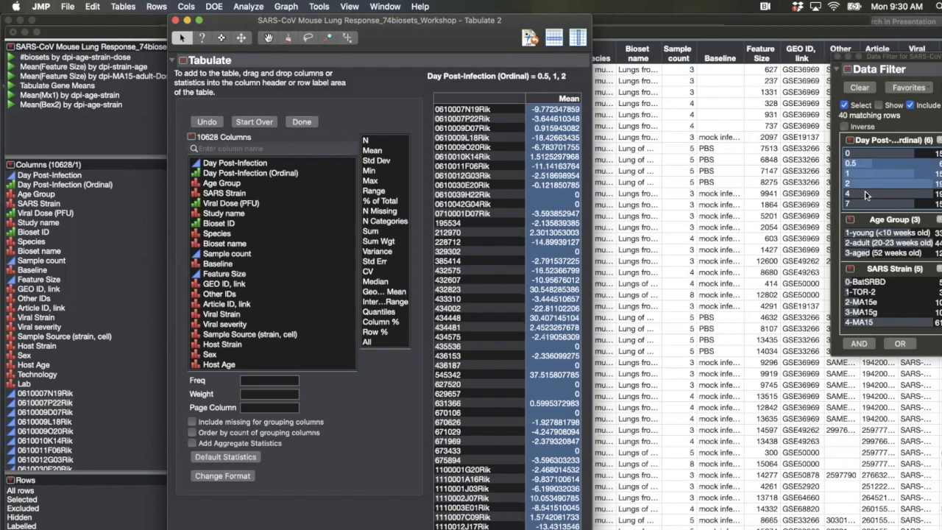
shift+click(866, 194)
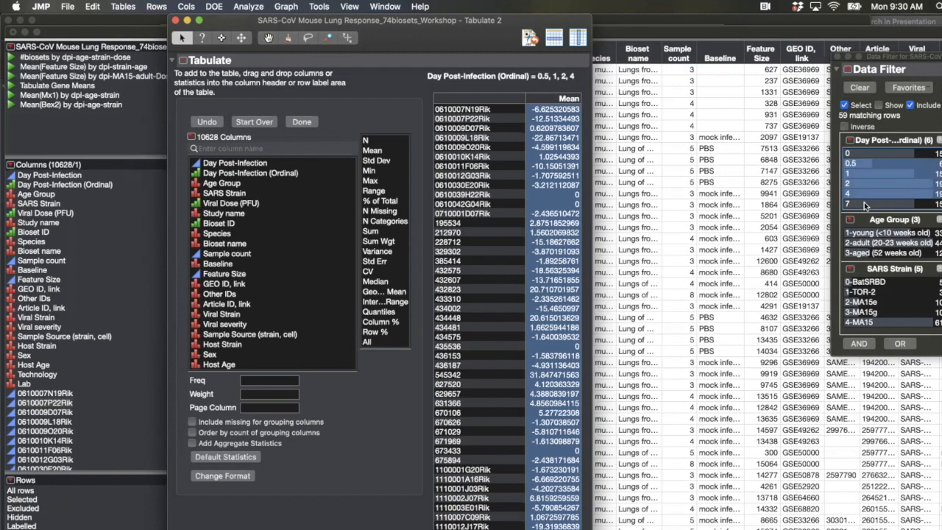
shift+click(865, 202)
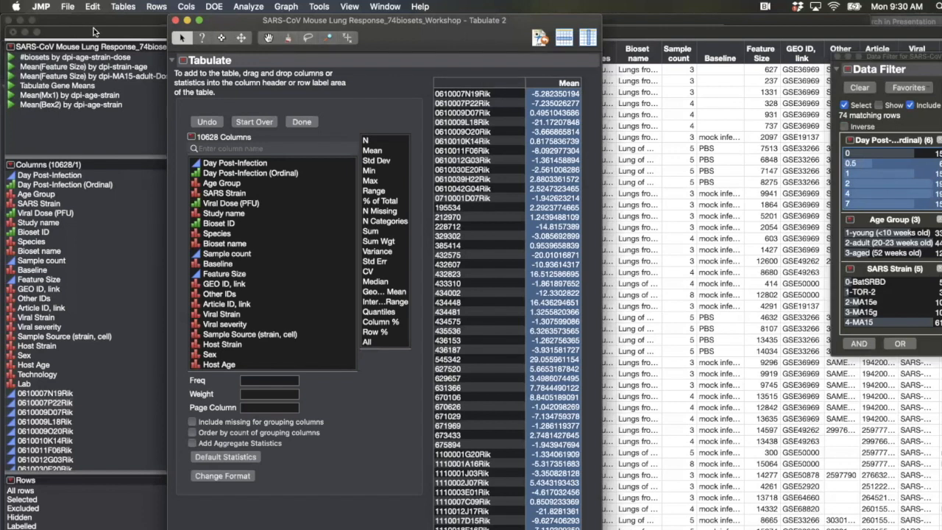
Lower the source data table window to uncover the Tabulate 2 report and bring that report to the front
click(135, 29)
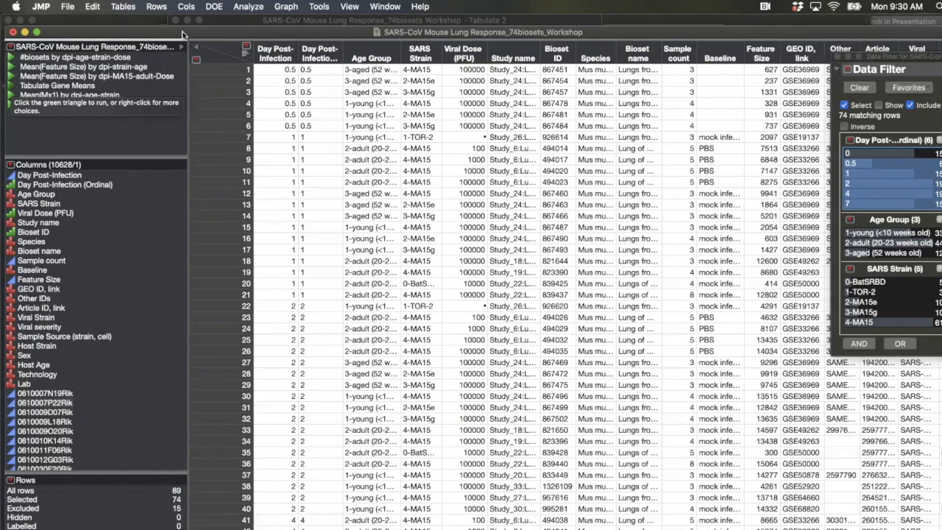
drag(413, 33, 412, 117)
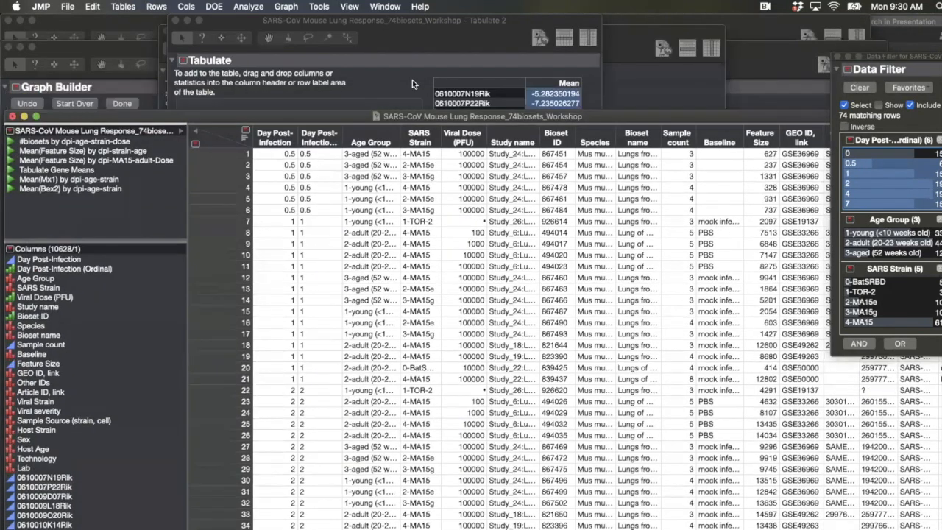
click(451, 42)
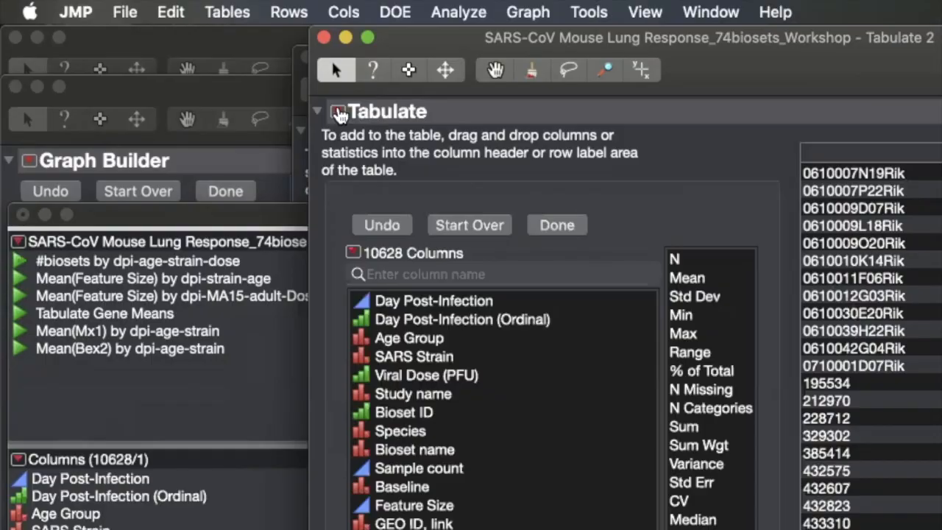
Look through the Save Script destinations offered for the Tabulate 2 report without saving a script
click(339, 112)
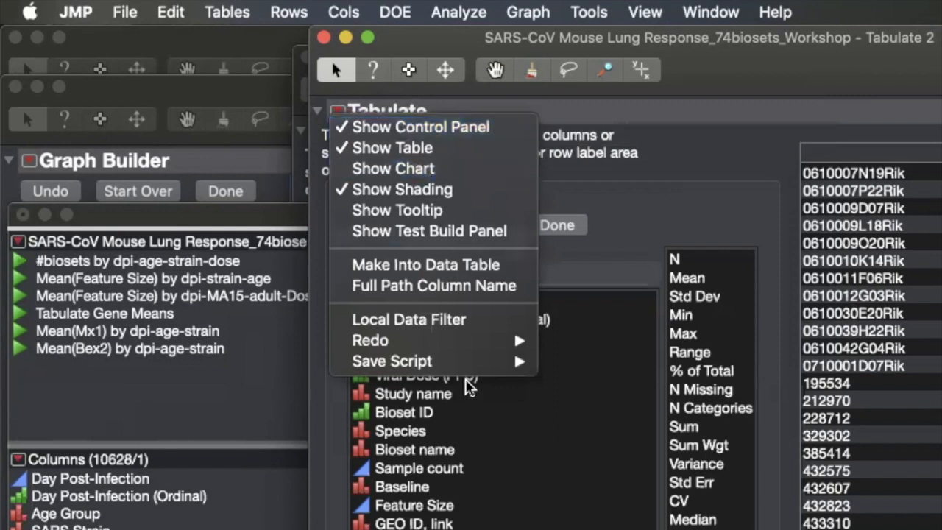
mouse_move(477, 366)
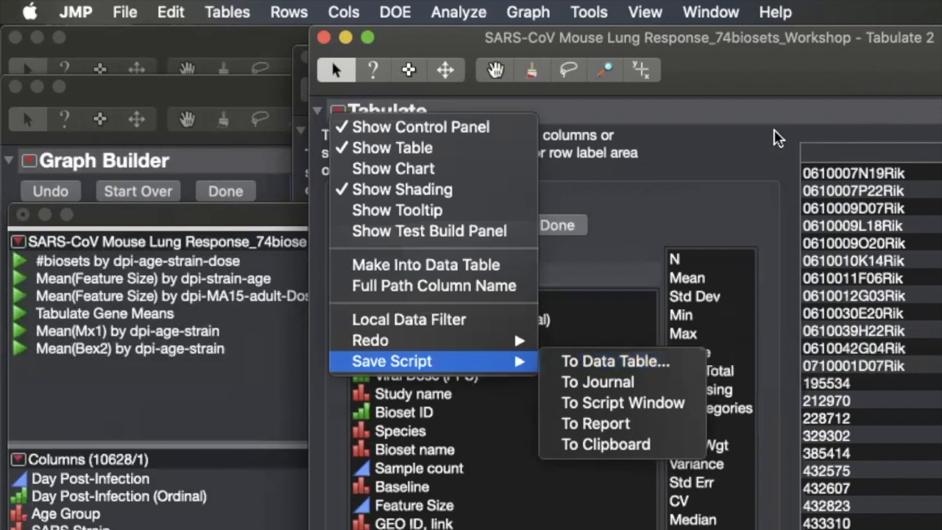
click(696, 162)
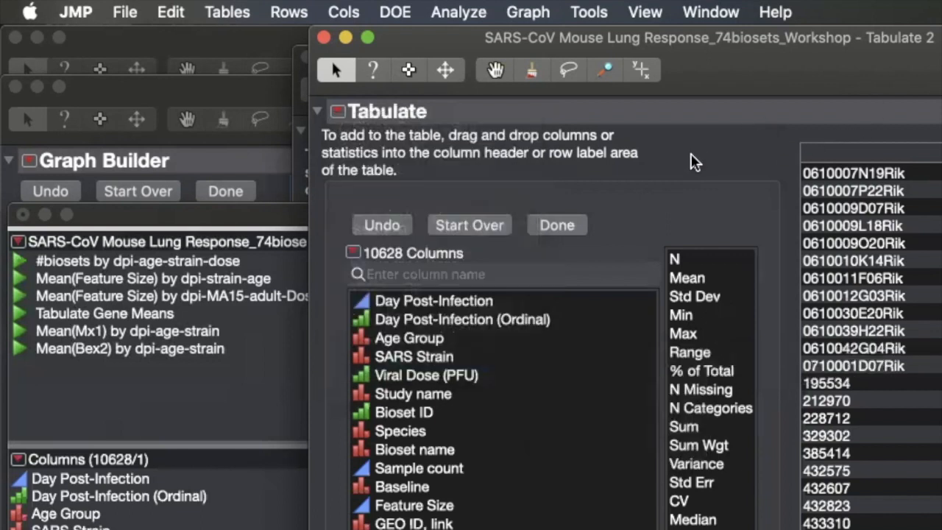
Make the tabulated gene means into a data table and enlarge its window
click(338, 112)
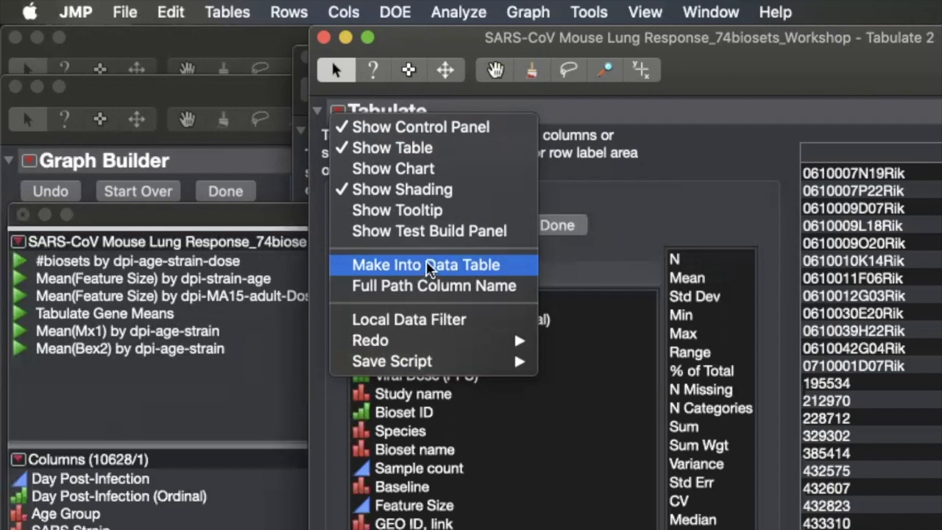
click(428, 268)
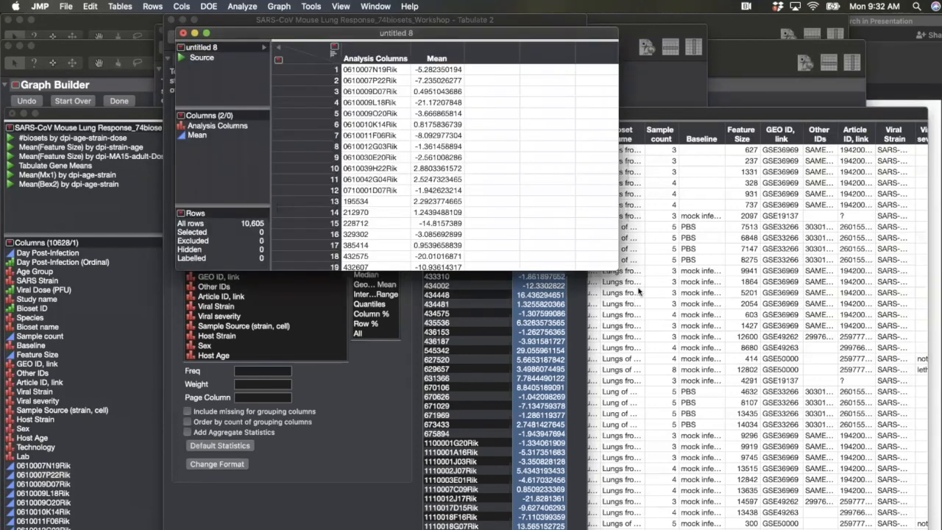
drag(617, 269, 859, 528)
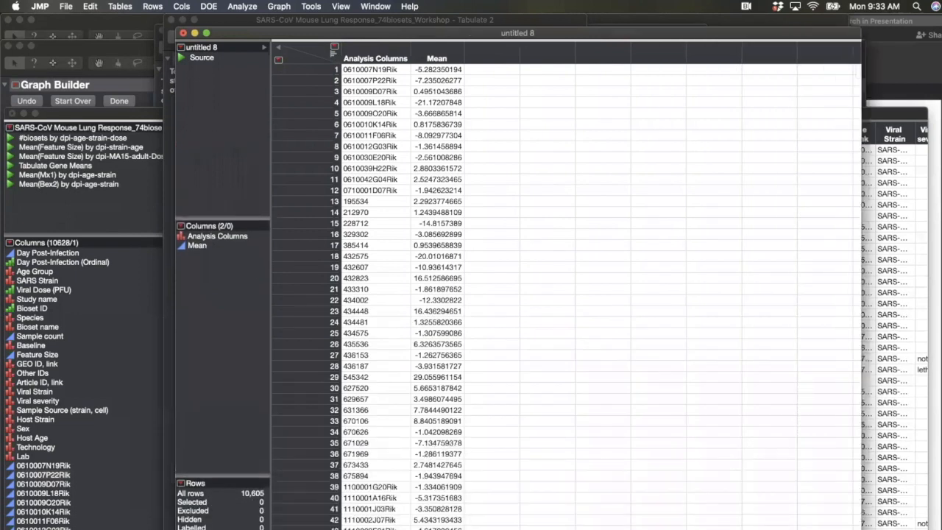
drag(241, 36, 232, 58)
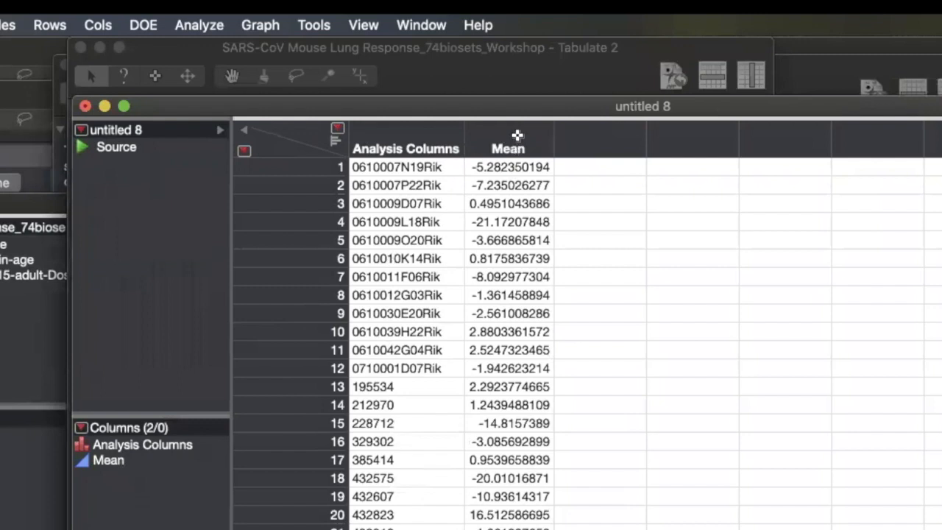
Sort the gene means table by the Mean column in descending order
click(517, 135)
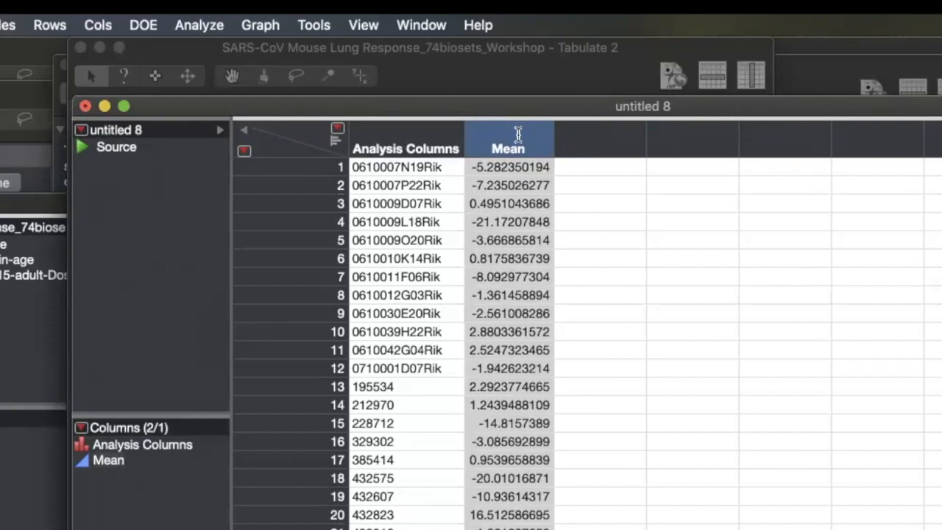
right_click(514, 143)
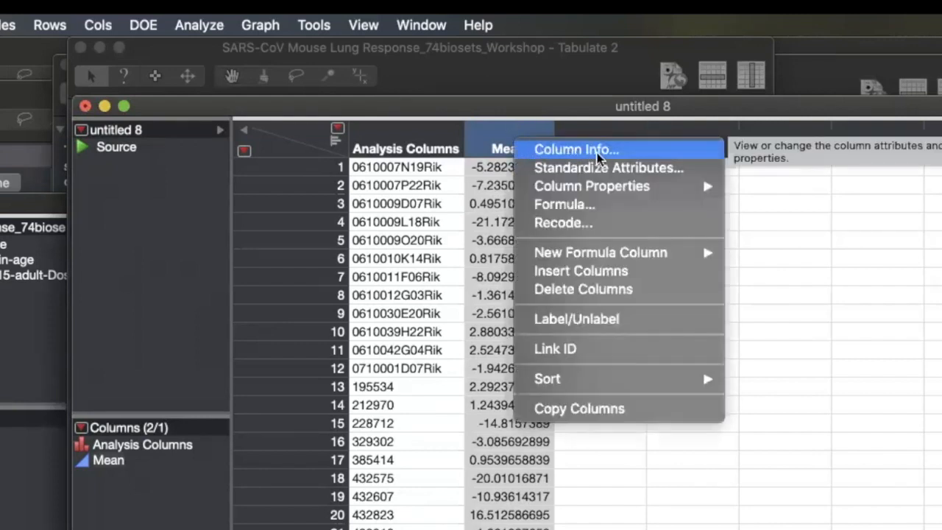
mouse_move(671, 385)
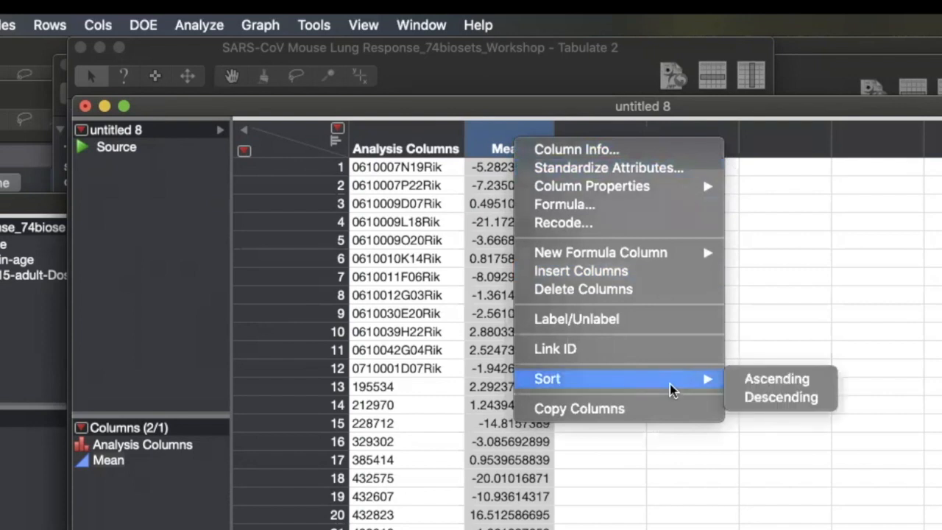
click(782, 398)
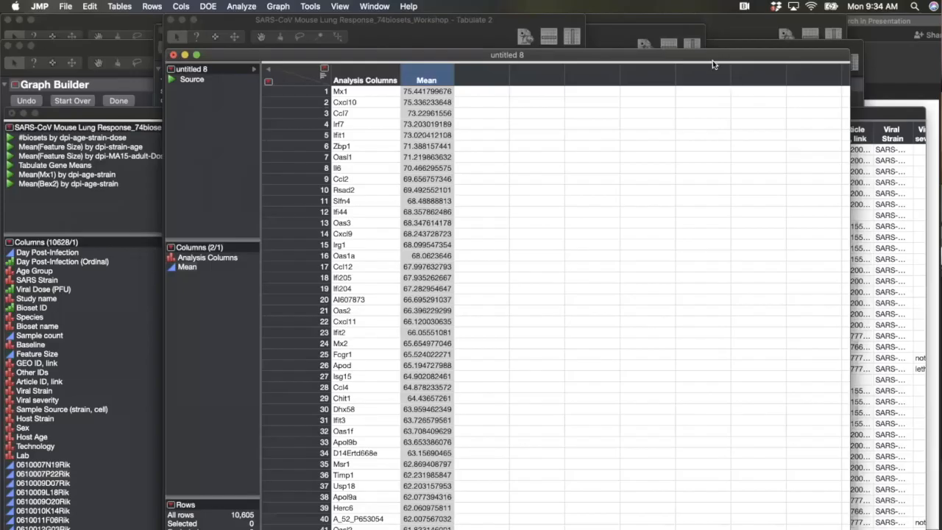
Bring the SARS-CoV source data table to the front and add day 0 back to the Day Post-Infection (Ordinal) filter selection
drag(712, 60, 744, 80)
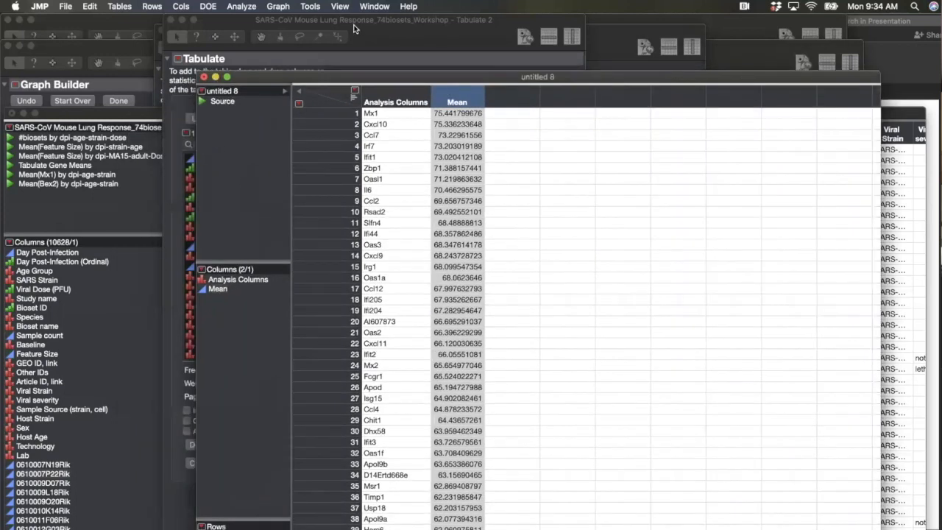
click(132, 198)
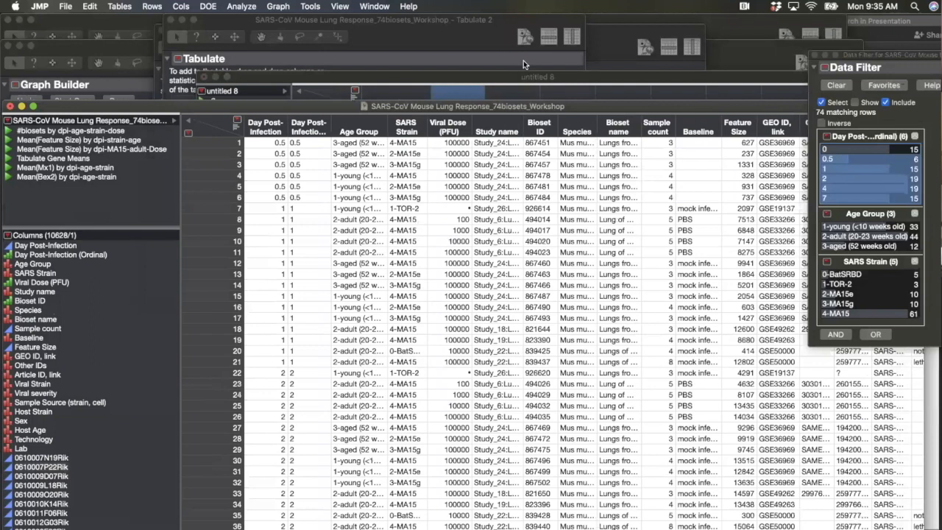
drag(547, 112, 543, 80)
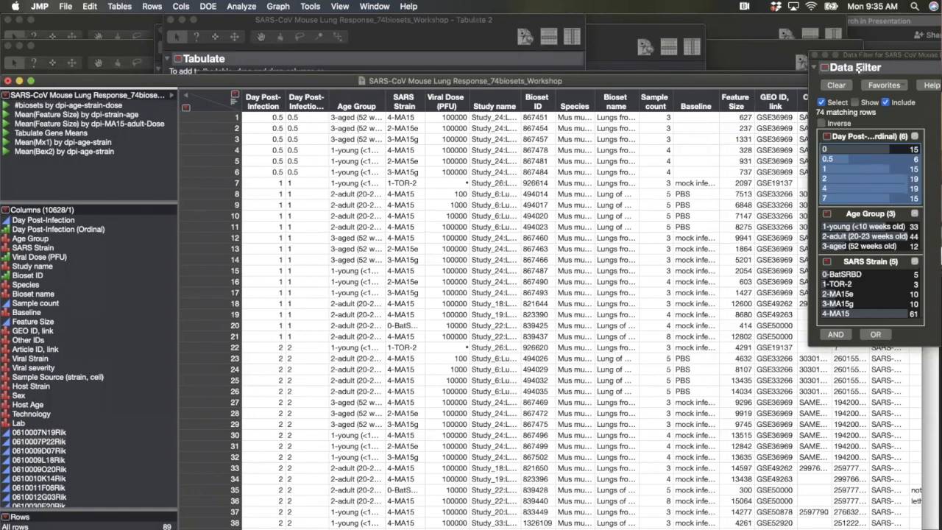
super+click(849, 150)
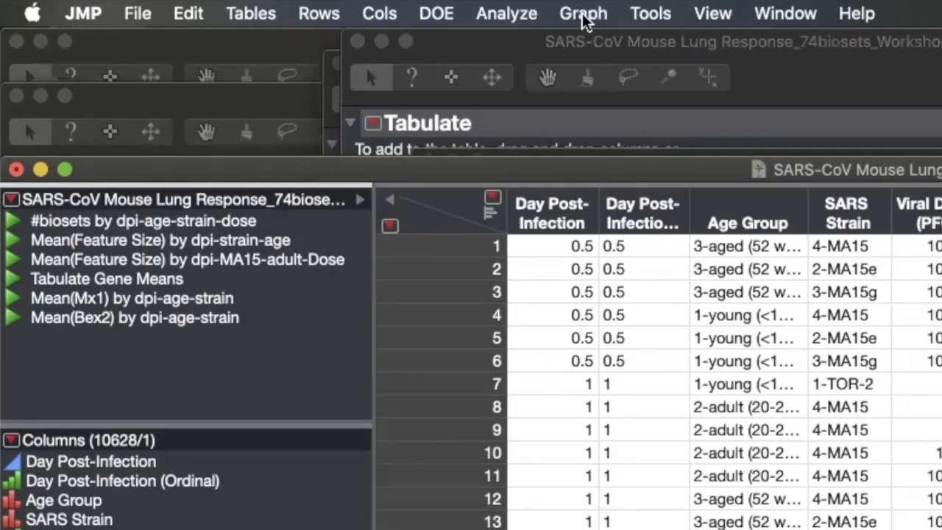
Start a new Graph Builder on the source data table, then enlarge and reposition its window
click(583, 15)
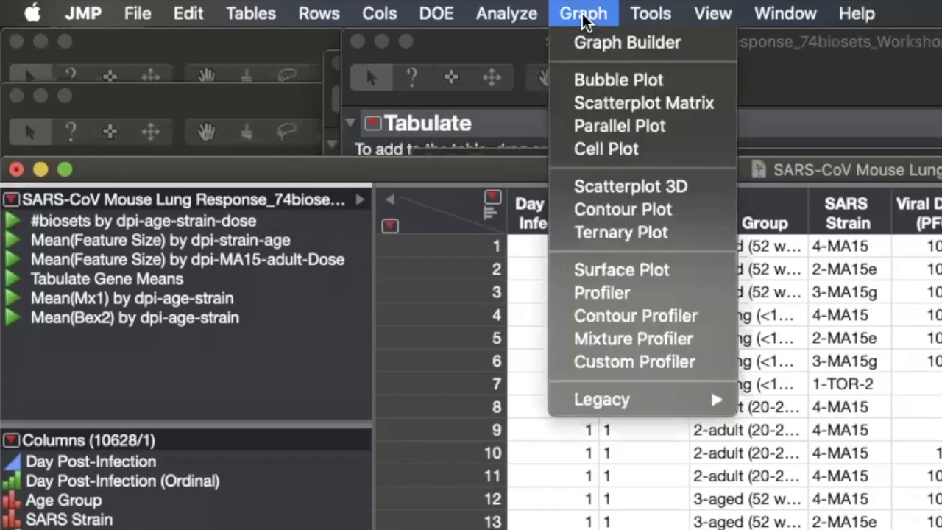
click(188, 13)
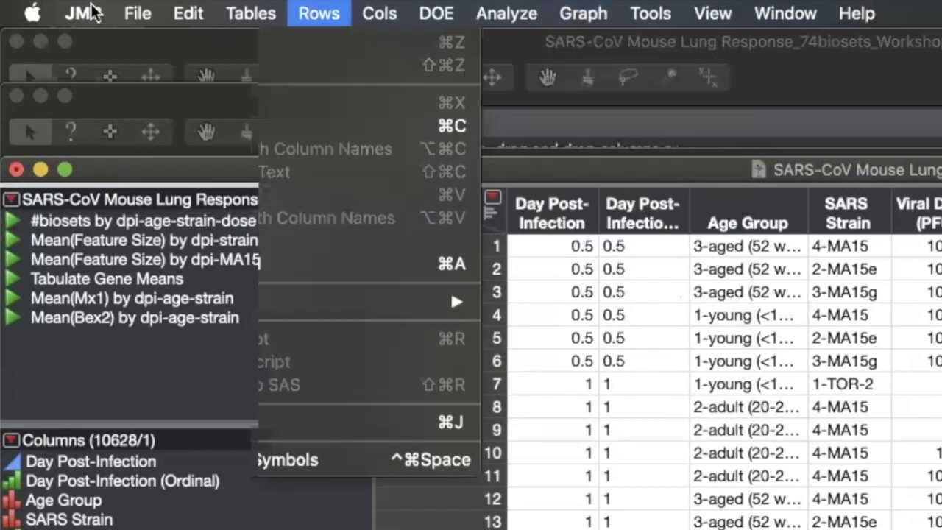
click(584, 15)
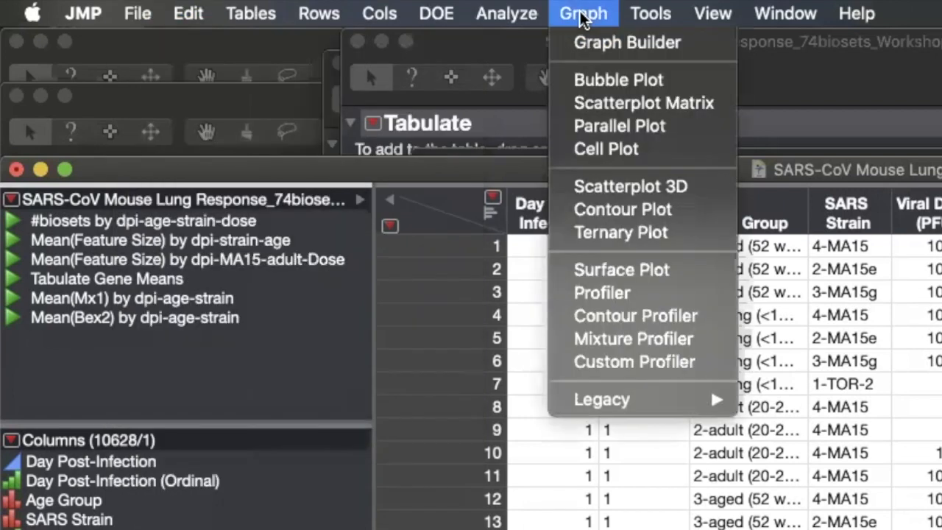
click(607, 43)
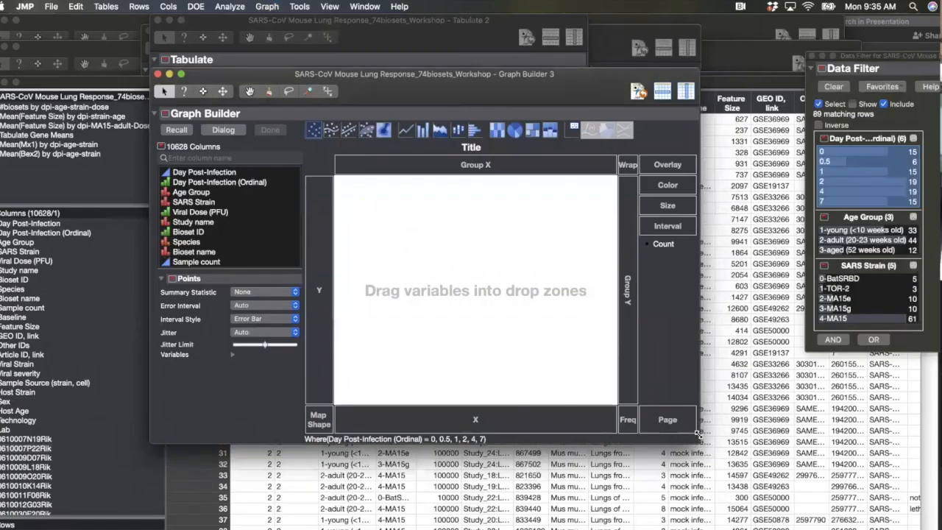
drag(698, 442, 836, 529)
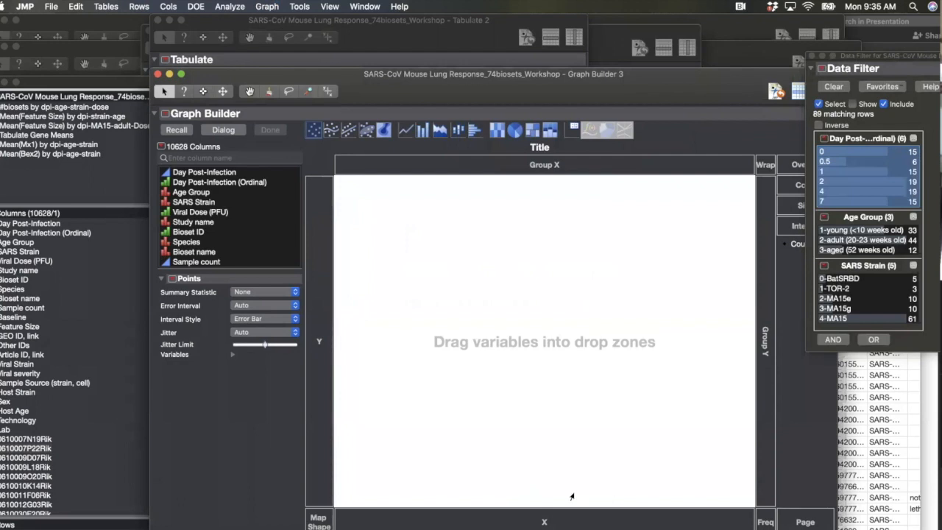
drag(611, 78, 559, 53)
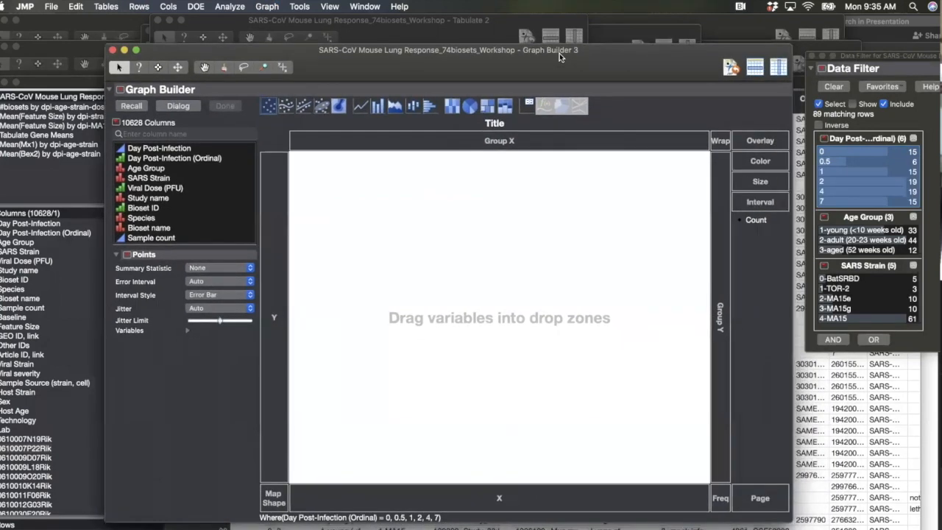
Put Day Post-Infection on the X axis, change the graph to a line and add points to it
click(178, 148)
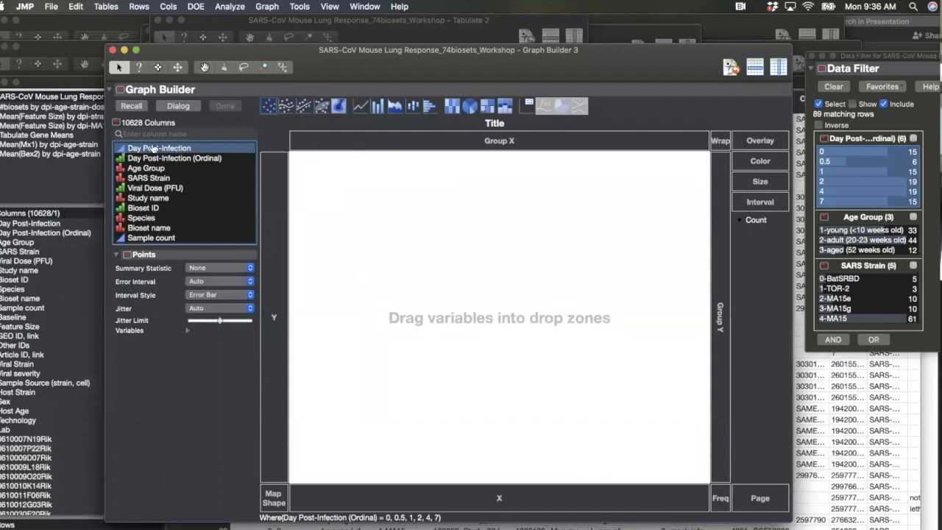
drag(153, 148, 495, 496)
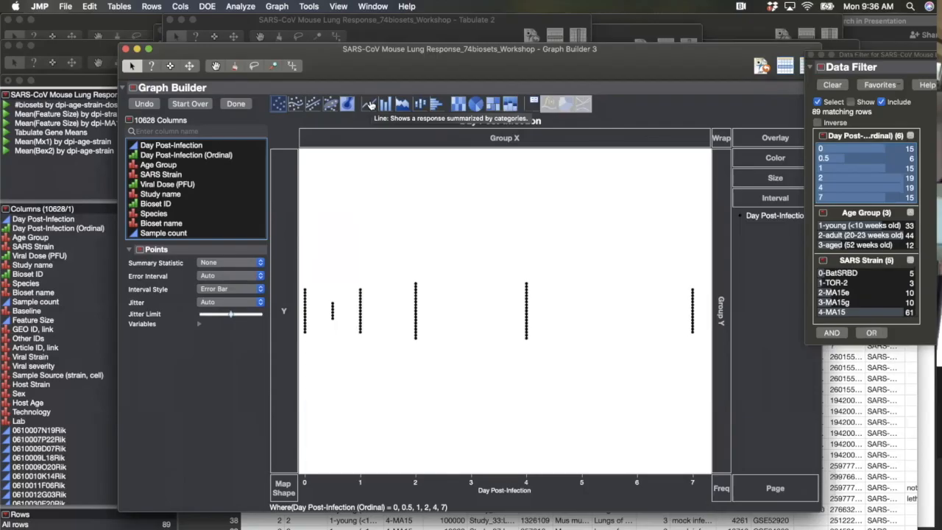
click(370, 105)
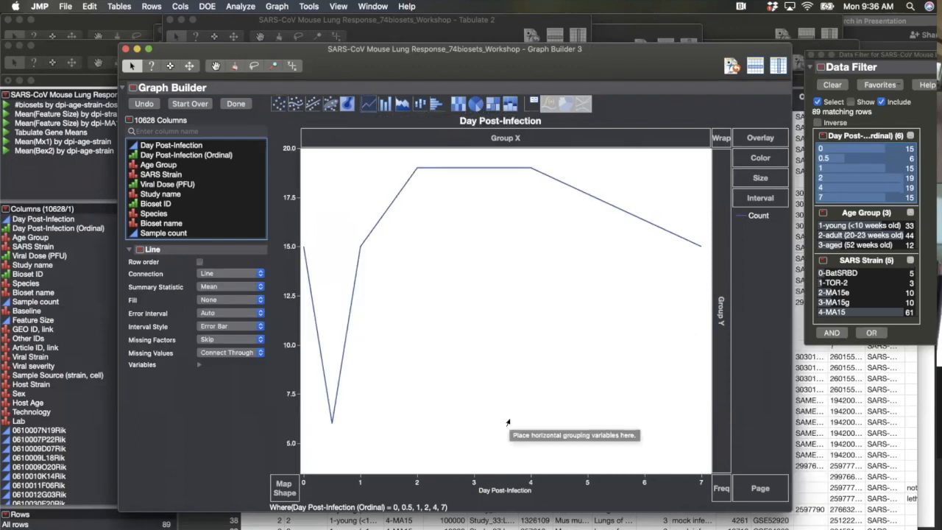
right_click(498, 260)
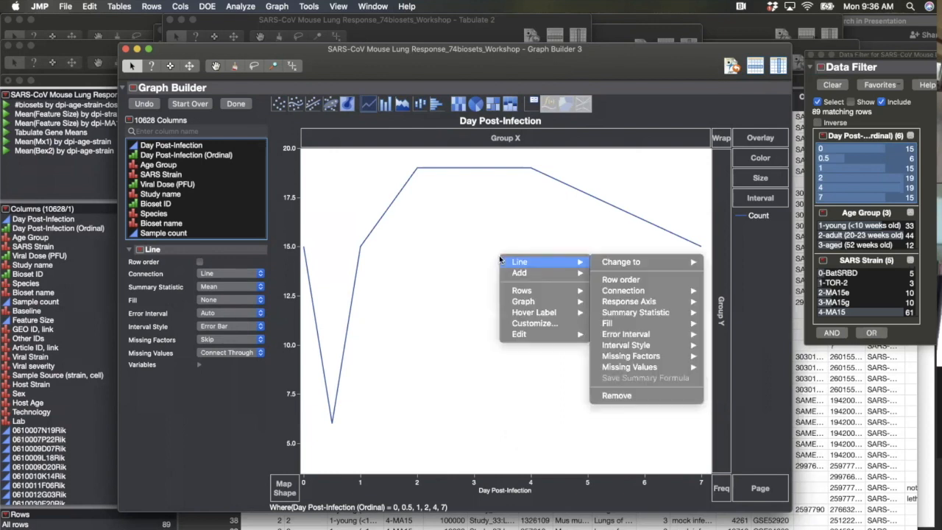
mouse_move(524, 273)
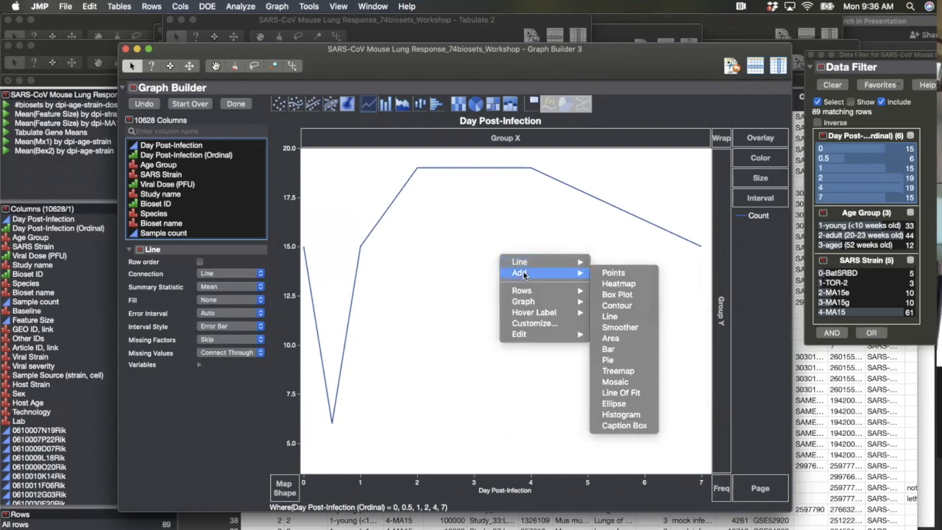
click(632, 275)
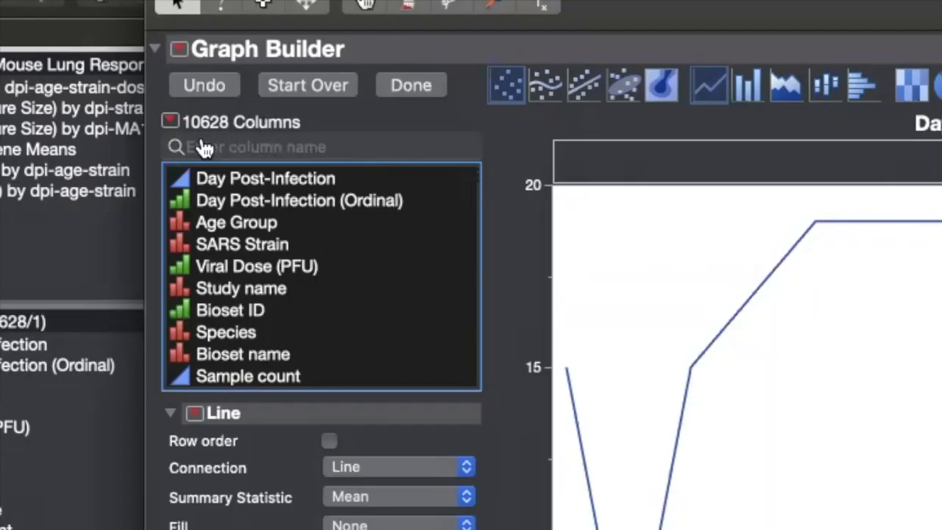
Find the Mx1 gene among the columns and assign it to the Y axis
click(204, 147)
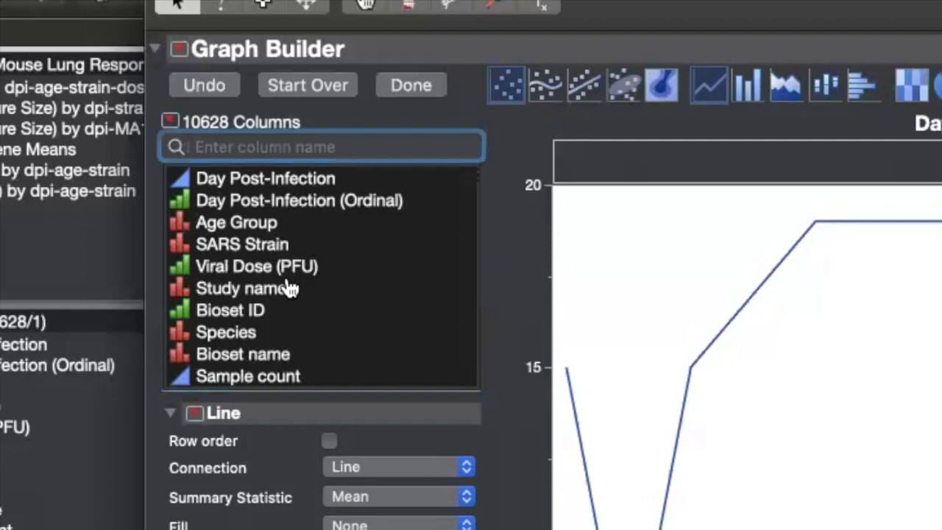
text(m)
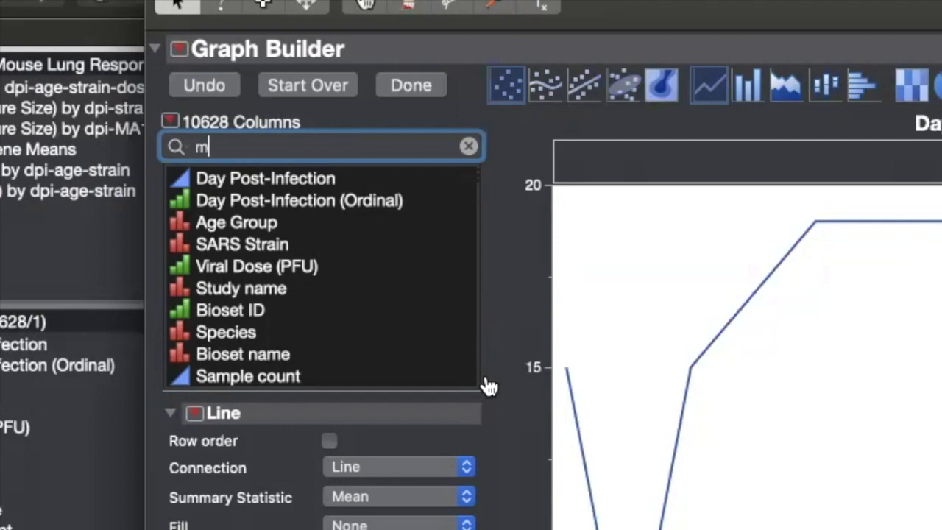
text(x1)
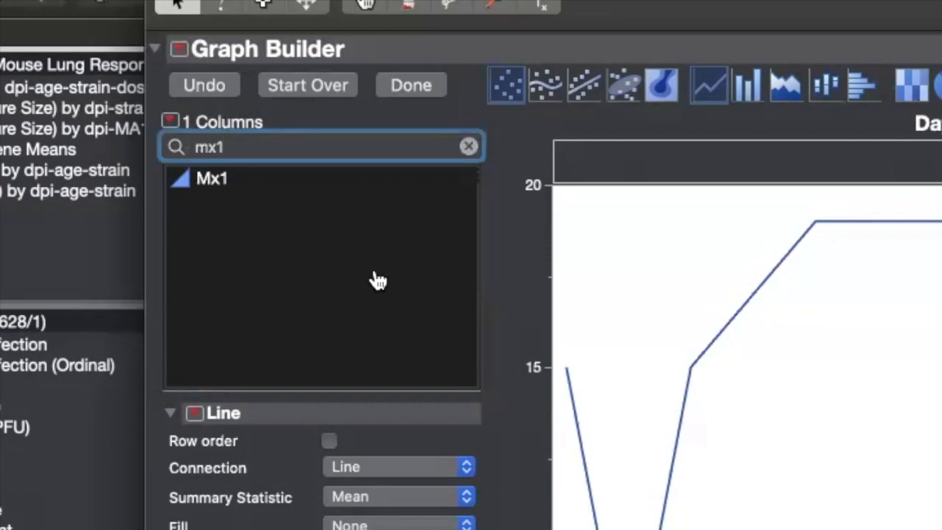
click(212, 188)
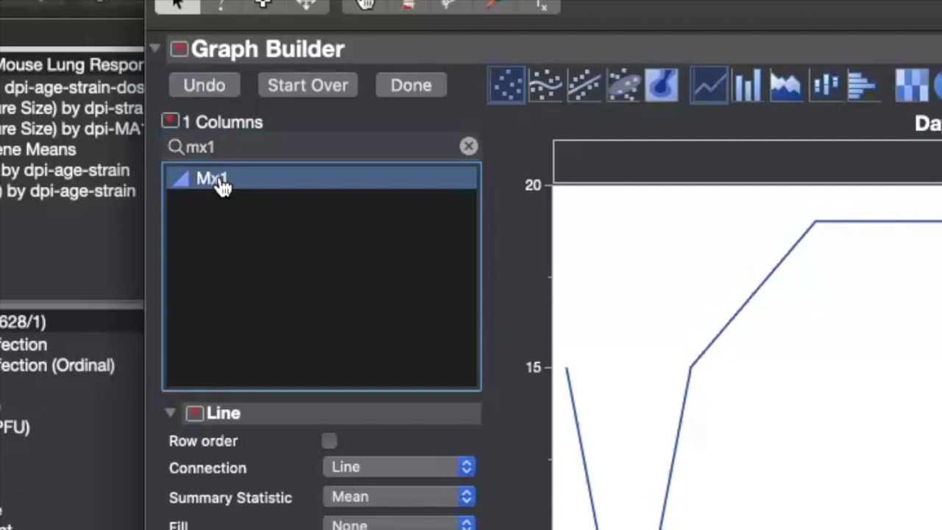
drag(238, 184, 547, 419)
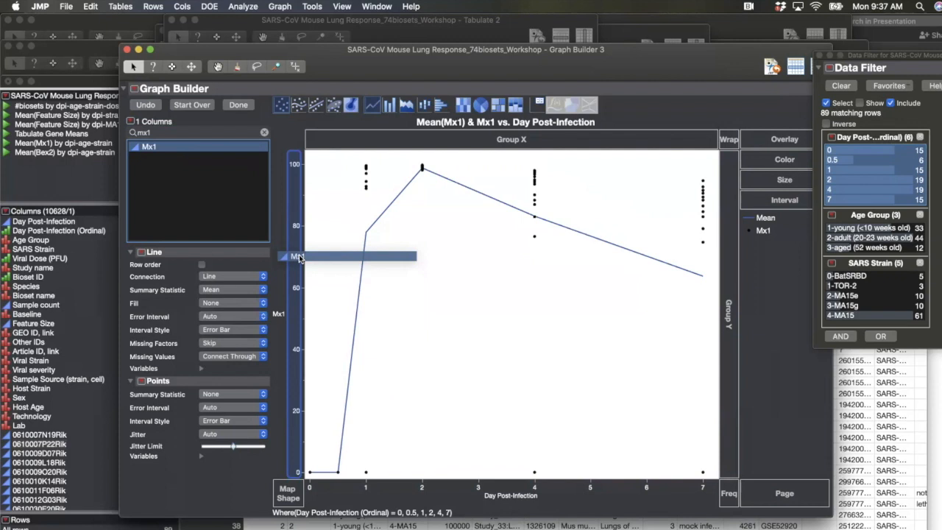
drag(298, 257, 300, 258)
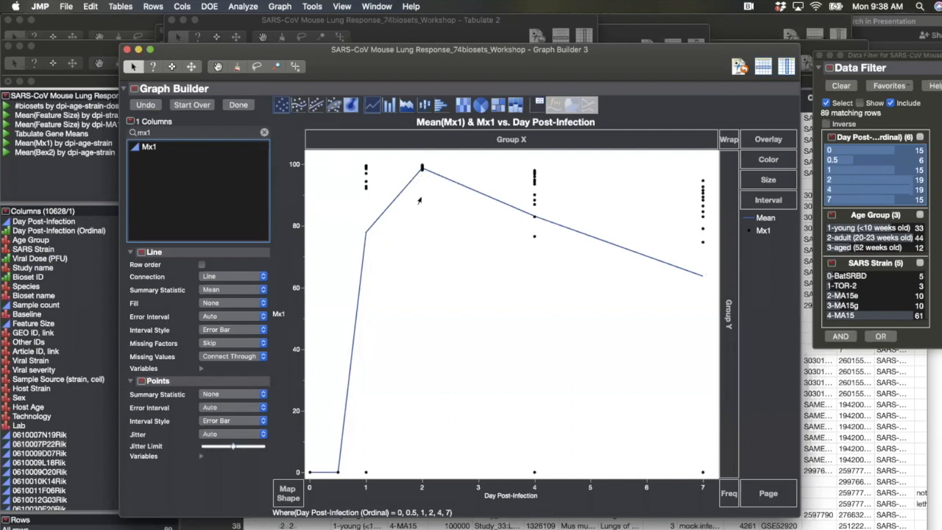
Clear the column search and assign Age Group as the overlay variable of the Mx1 graph
mouse_move(421, 170)
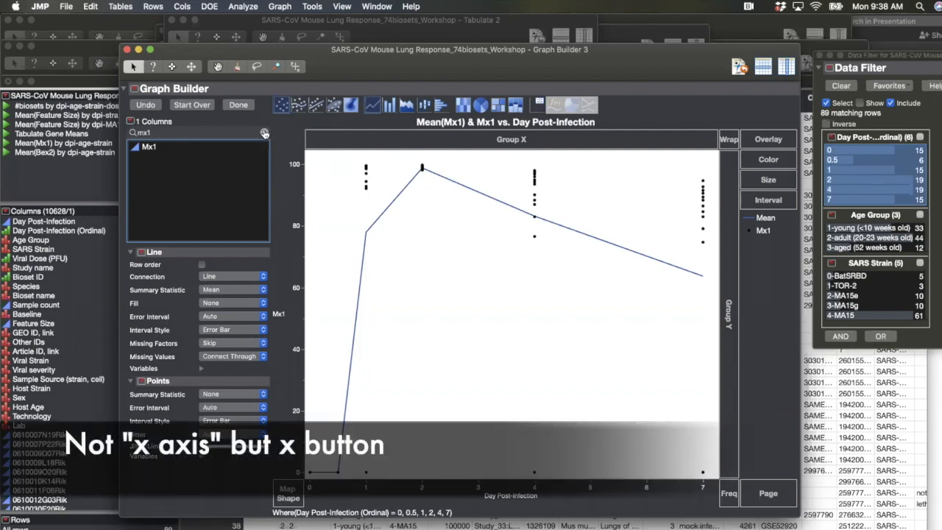
click(264, 133)
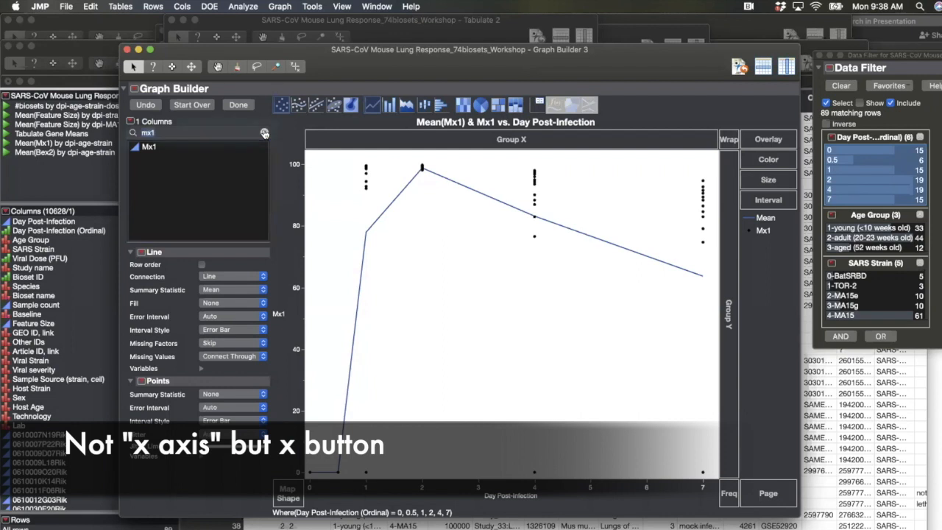
click(264, 133)
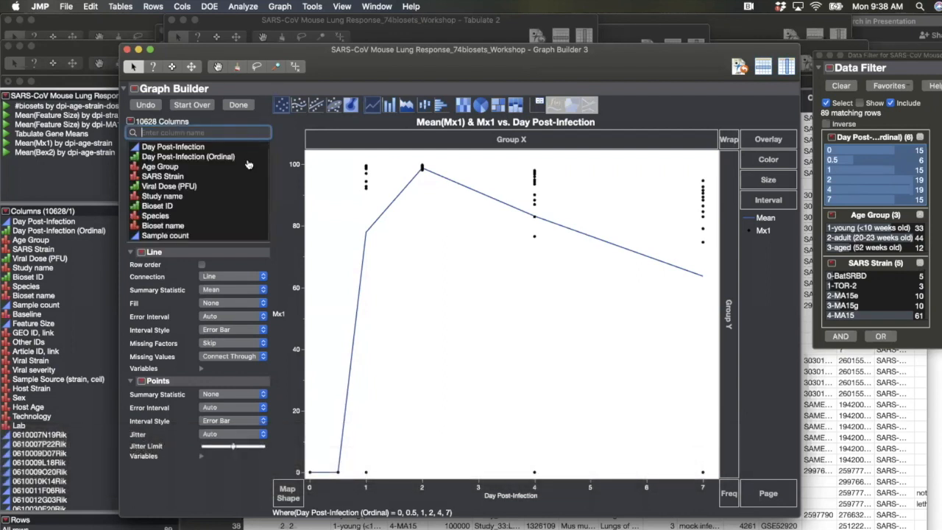
click(158, 167)
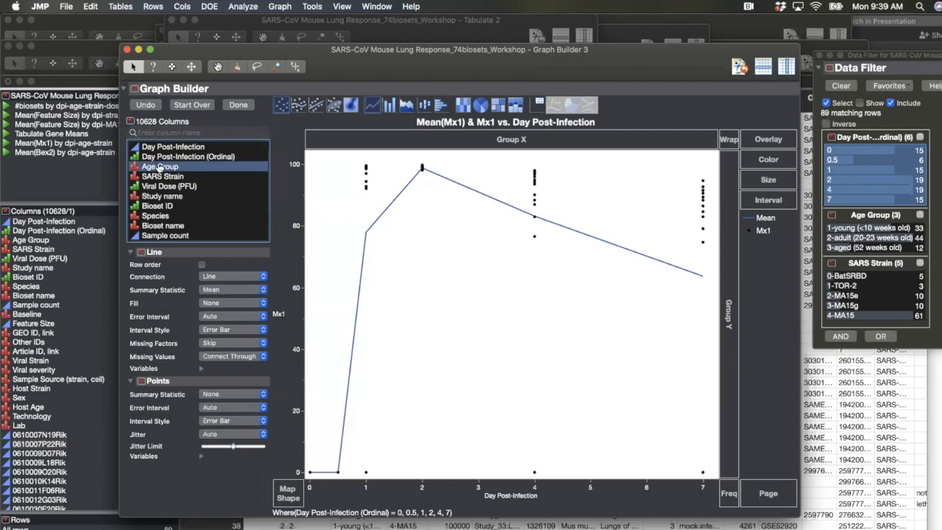
drag(159, 167, 775, 141)
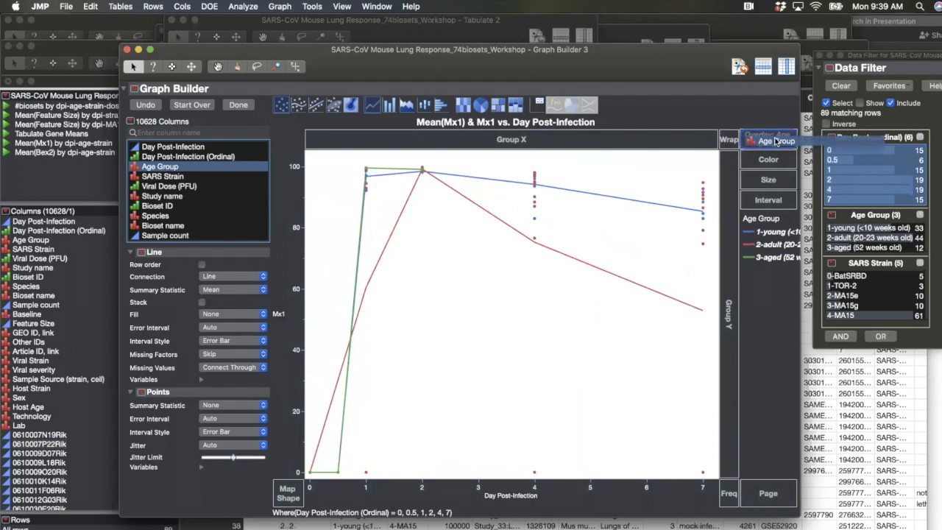
drag(774, 141, 775, 141)
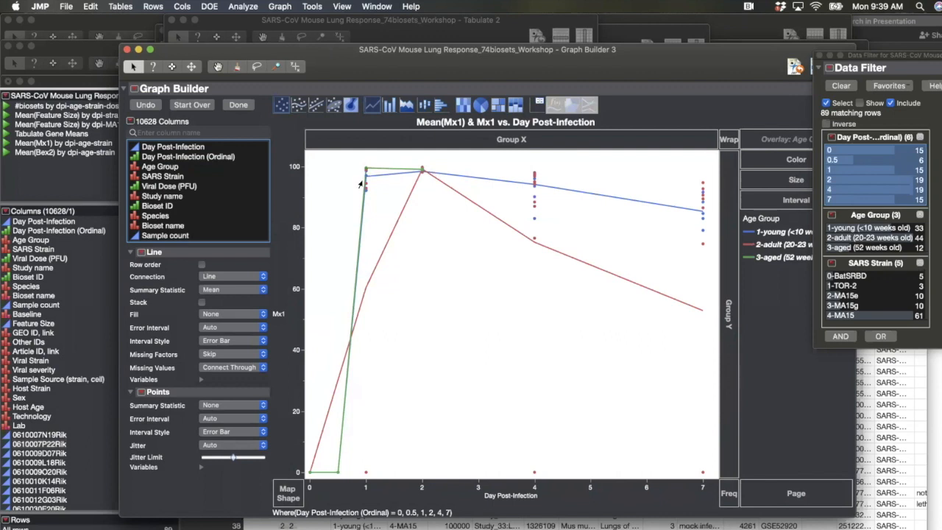
Set the points' summary statistic to Mean and their error interval to Standard Error in the Mx1 graph
mouse_move(349, 308)
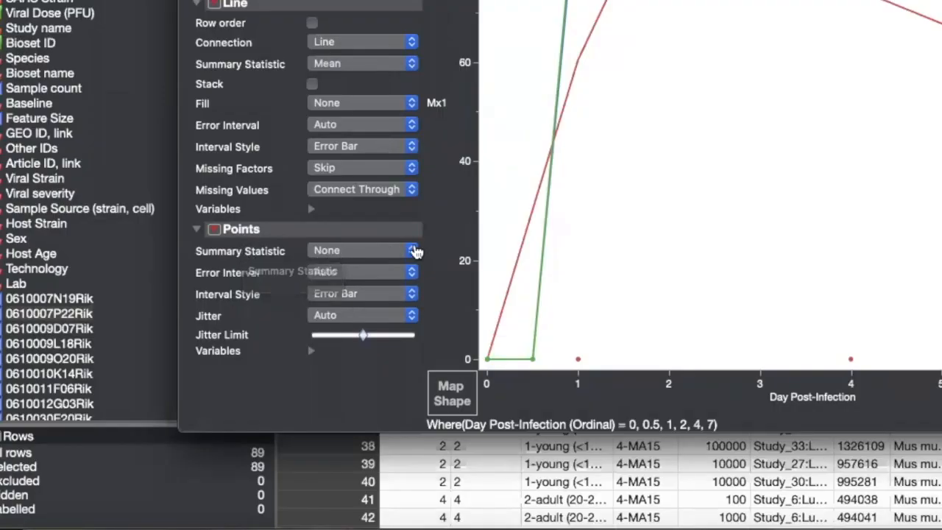
click(414, 250)
click(367, 282)
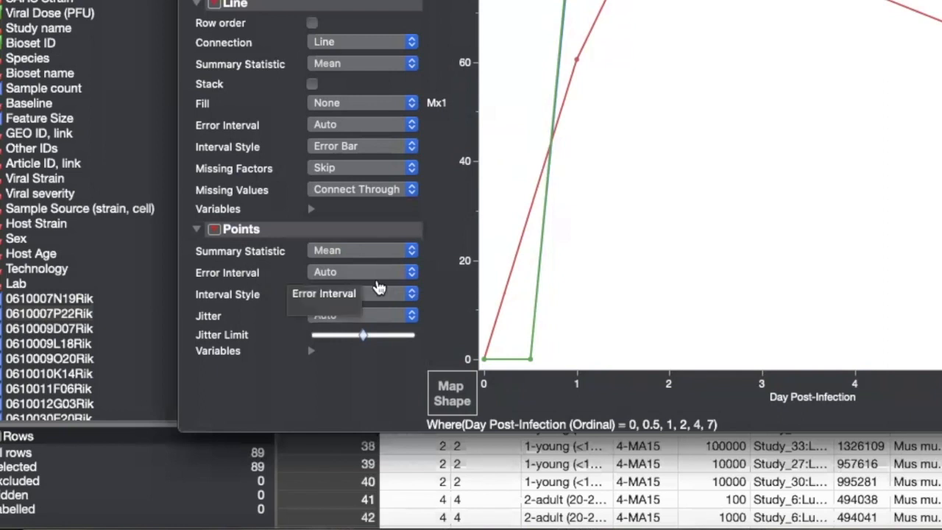
click(413, 276)
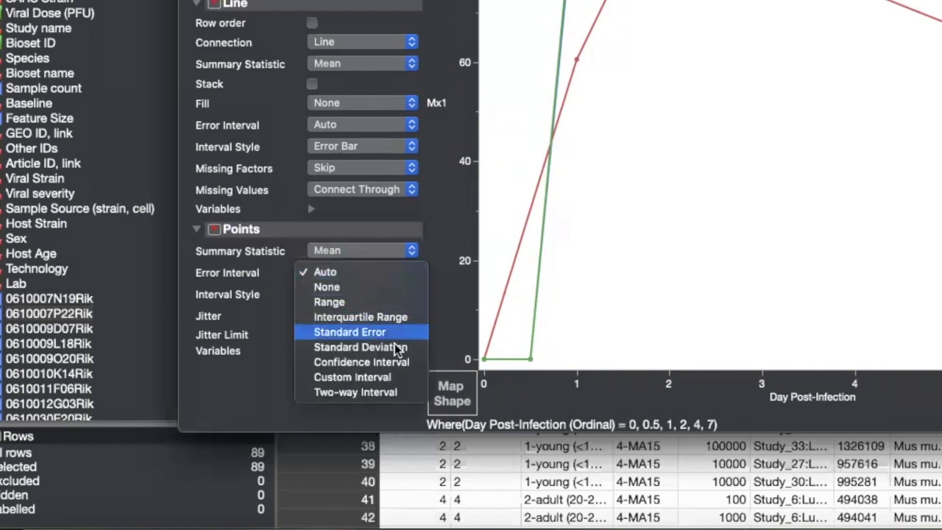
click(398, 335)
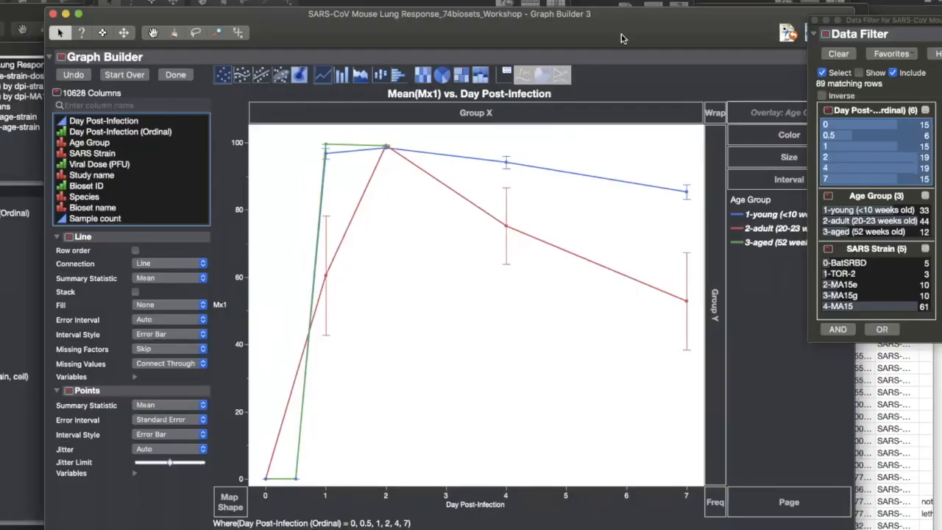
Move the graph window clear of the Data Filter and restrict the data to age group 2-adult and SARS strain 4-MA15
drag(623, 29, 580, 24)
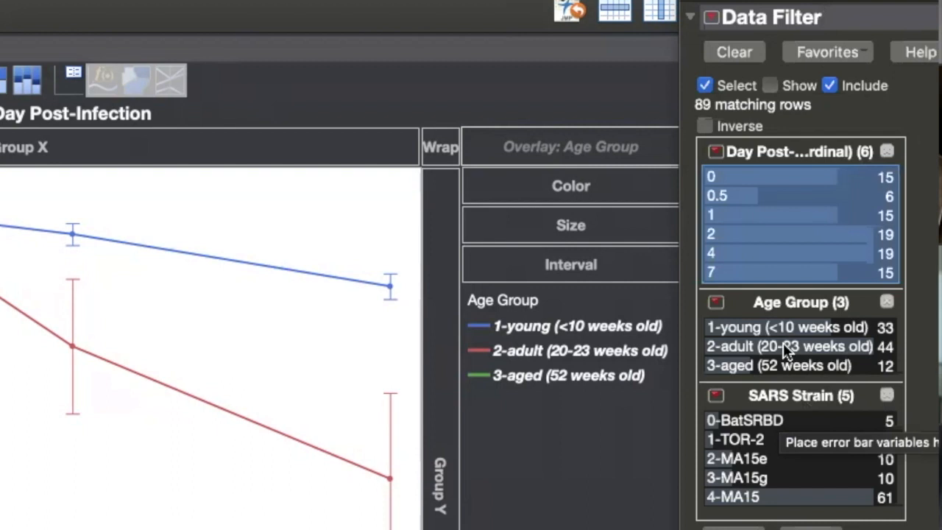
click(783, 346)
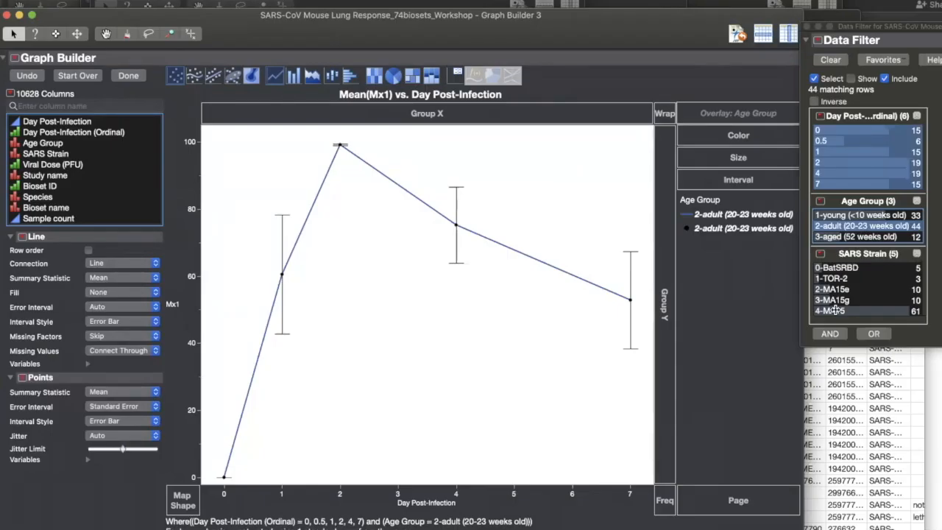
click(835, 310)
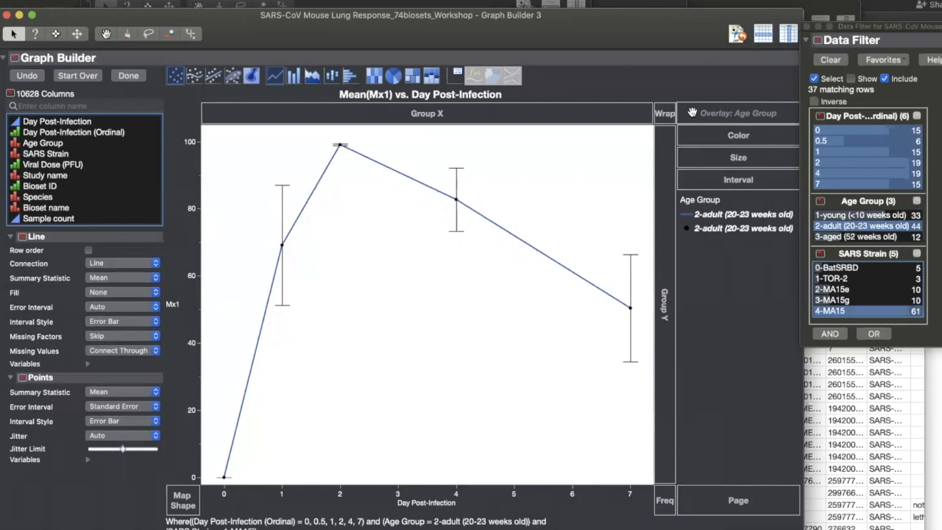
Replace the Age Group overlay with Viral Dose (PFU) and inspect the Mx1 dose curves at day 7
click(65, 167)
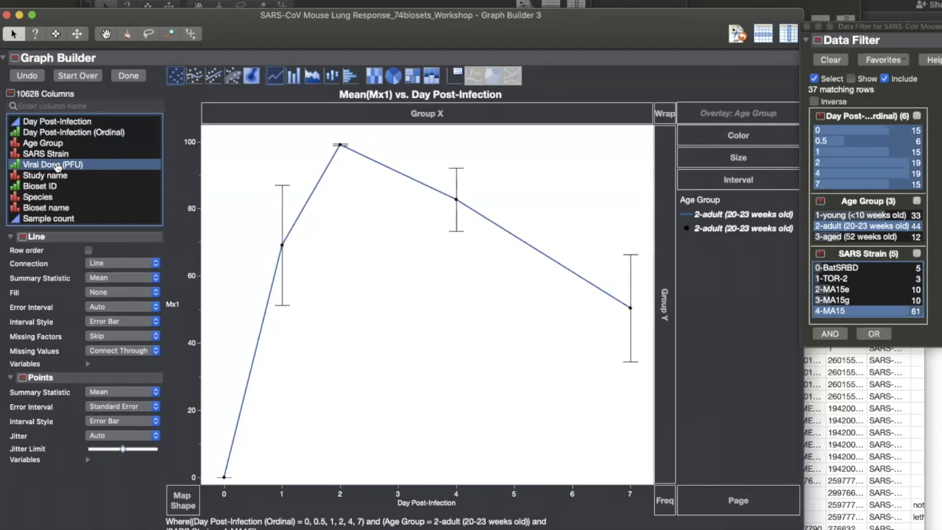
drag(57, 168, 733, 114)
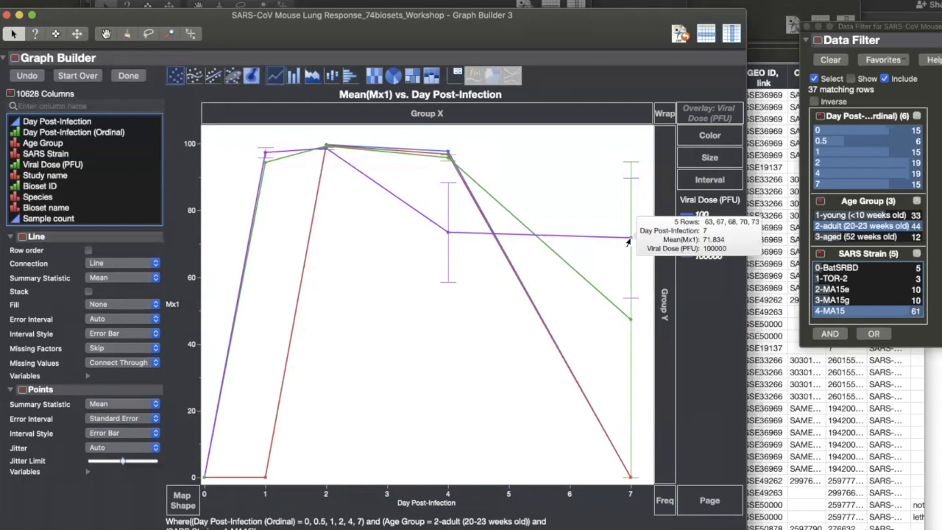
mouse_move(629, 238)
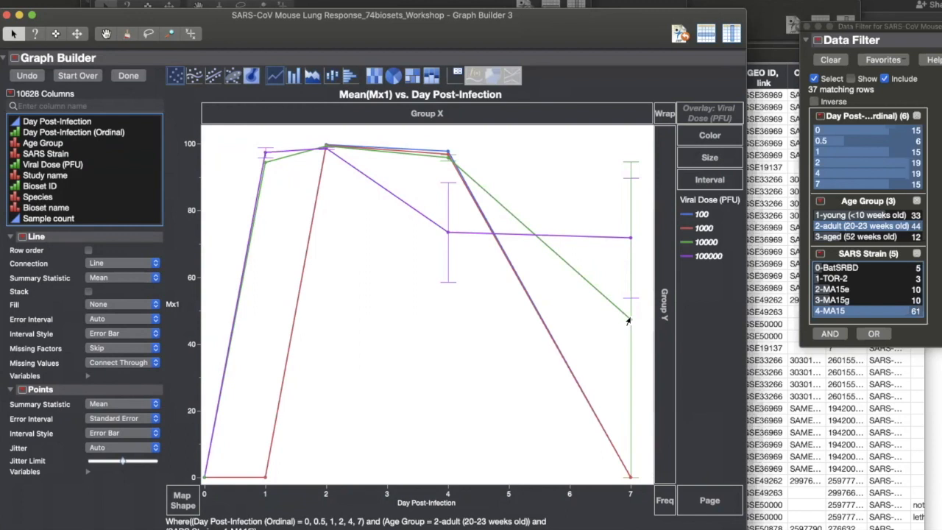
mouse_move(627, 477)
Move the Mx1 graph window aside, look through the open windows and switch to the workshop presentation in PowerPoint
drag(510, 37, 526, 343)
drag(522, 137, 527, 72)
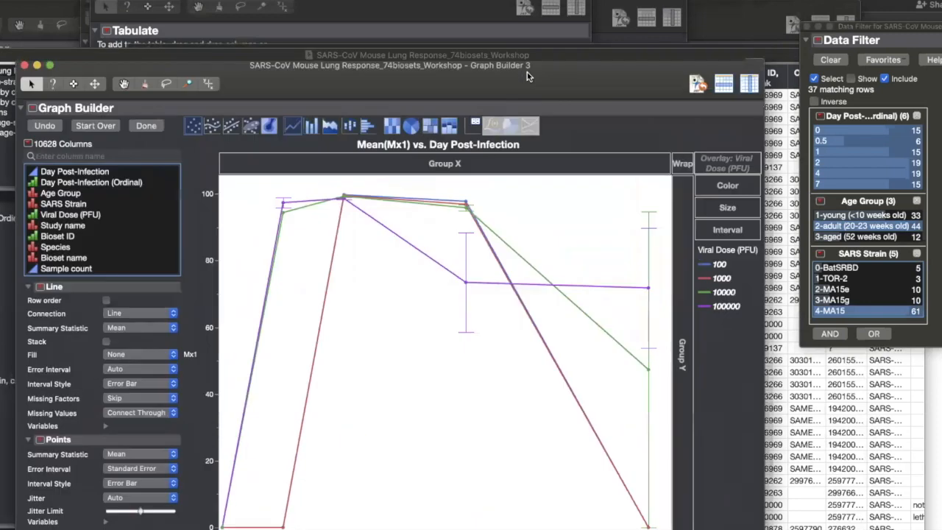
click(442, 26)
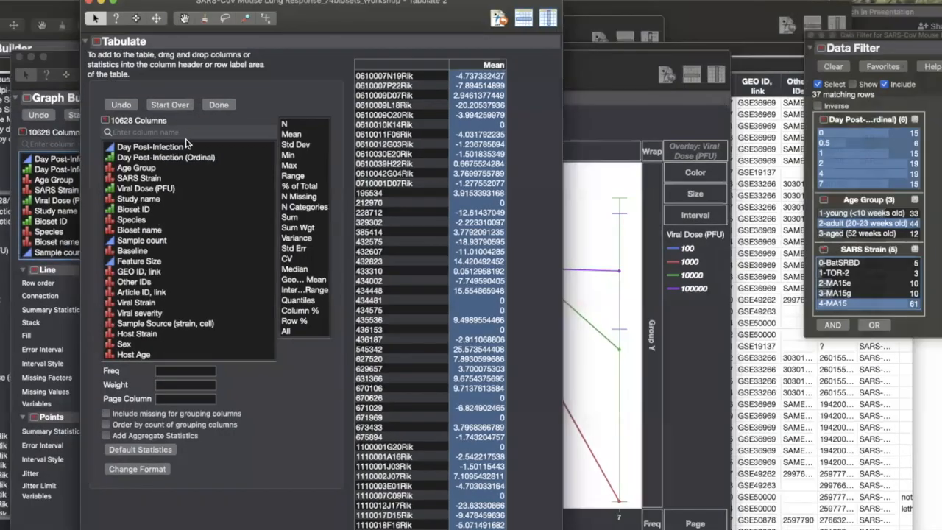
key(ctrl+Up)
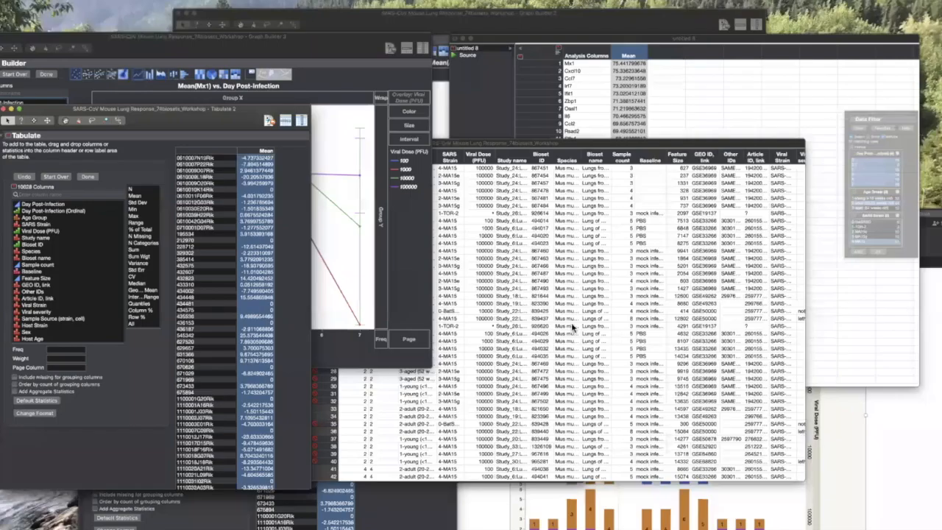
click(577, 318)
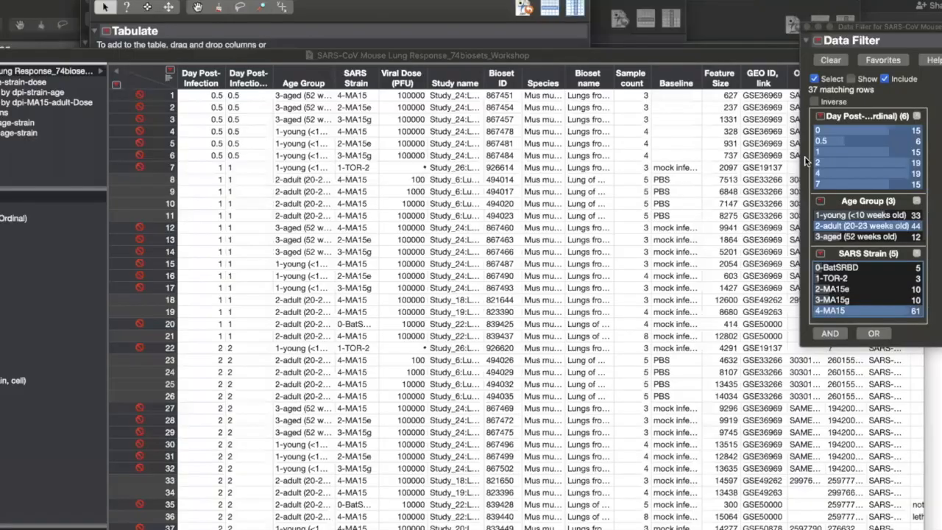
key(ctrl+Up)
click(797, 86)
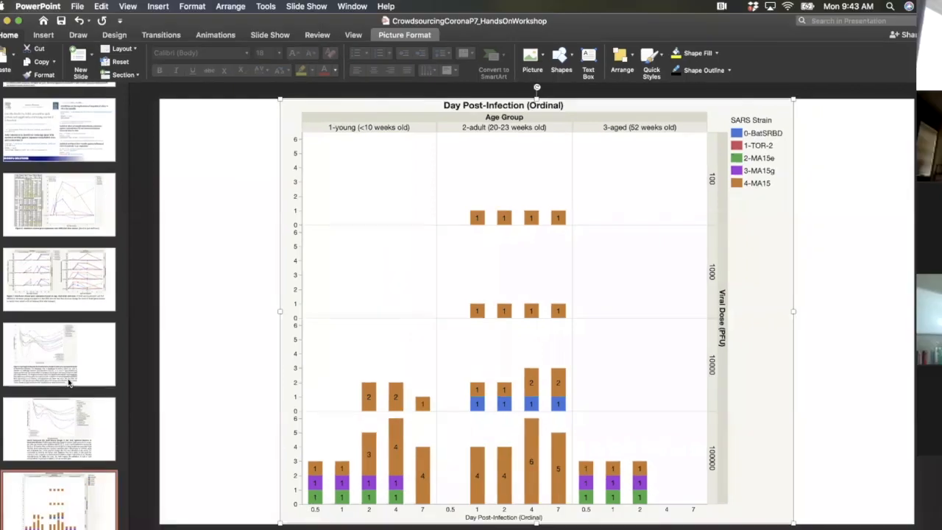
Find and show the slide with the Mean(Mx1) vs. Day Post-Infection graph by age group
scroll(4, 387, down, 1)
scroll(4, 387, up, 10)
scroll(68, 382, up, 5)
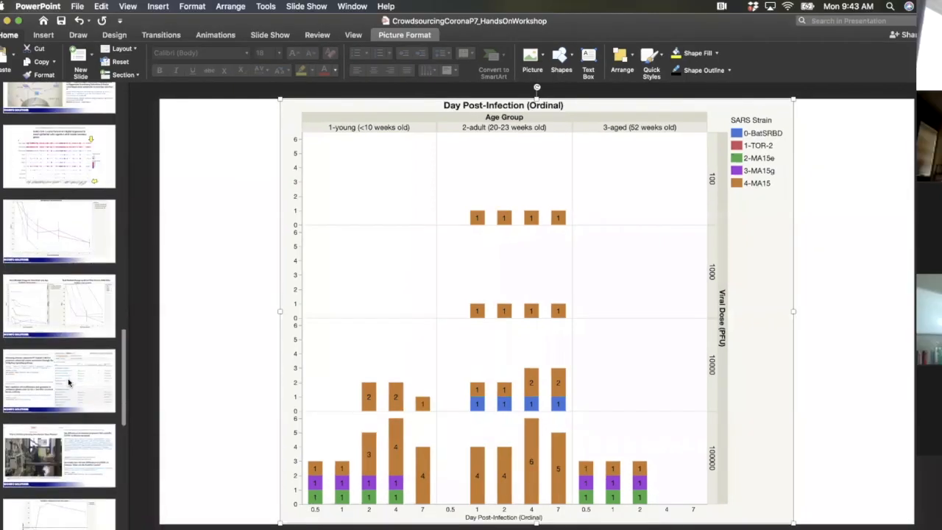
scroll(67, 381, up, 5)
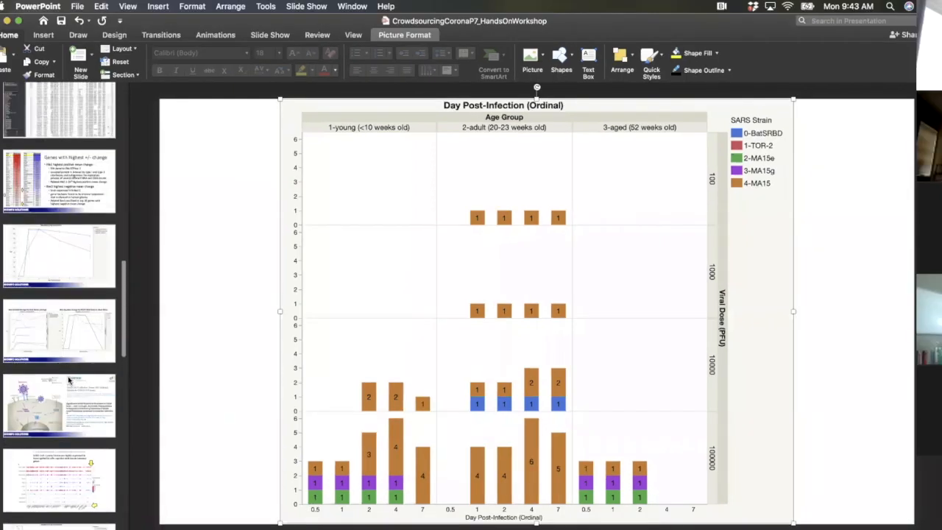
click(80, 250)
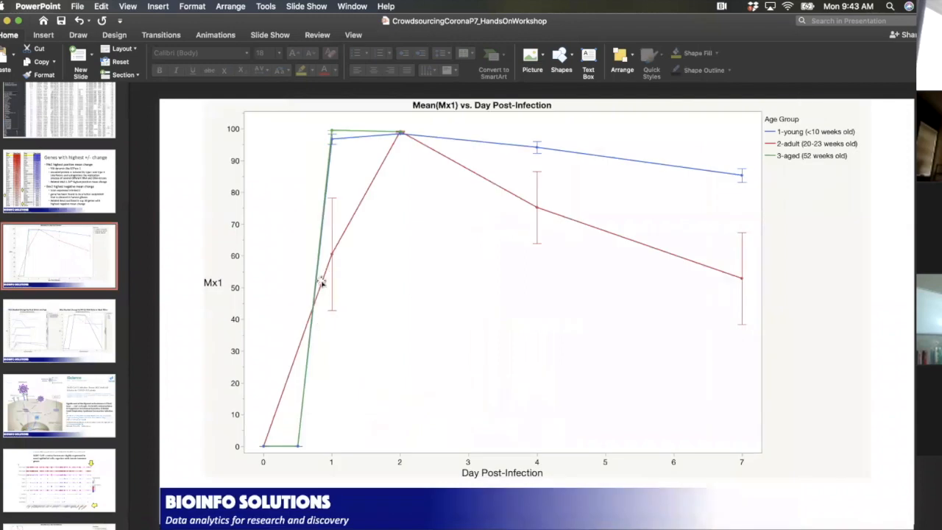